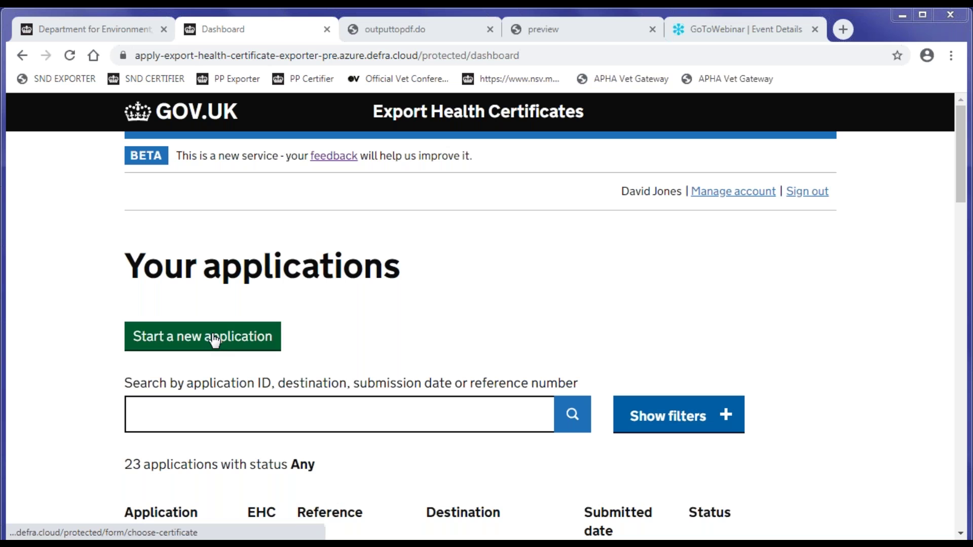
- Start a new export application and choose to apply for a different certificate through the form finder
left_click(215, 340)
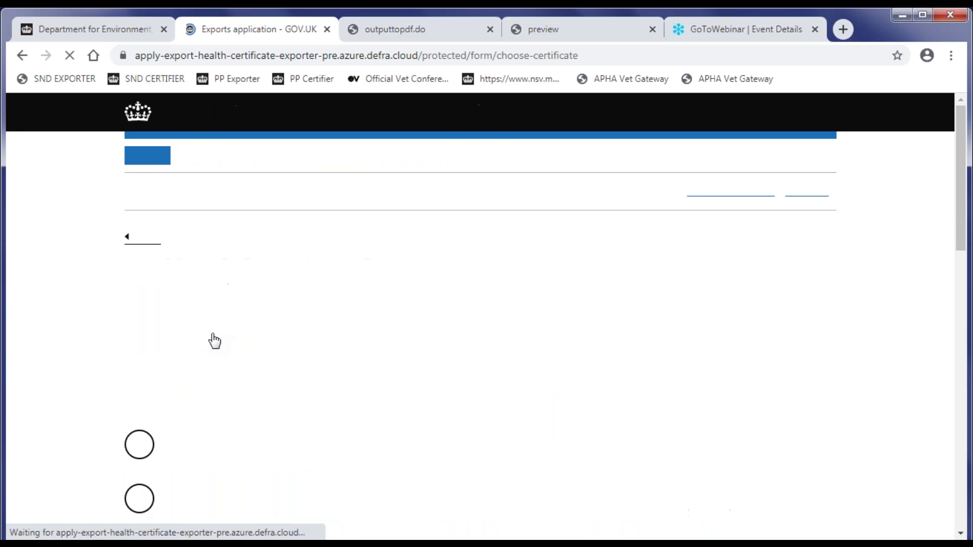
scroll(215, 340, "down", 7)
scroll(217, 324, "down", 6)
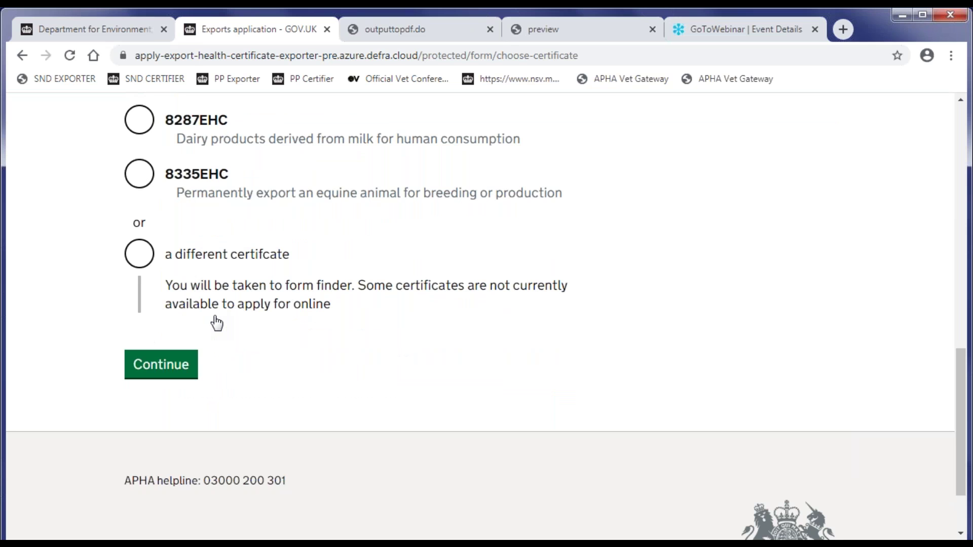
left_click(139, 254)
left_click(162, 364)
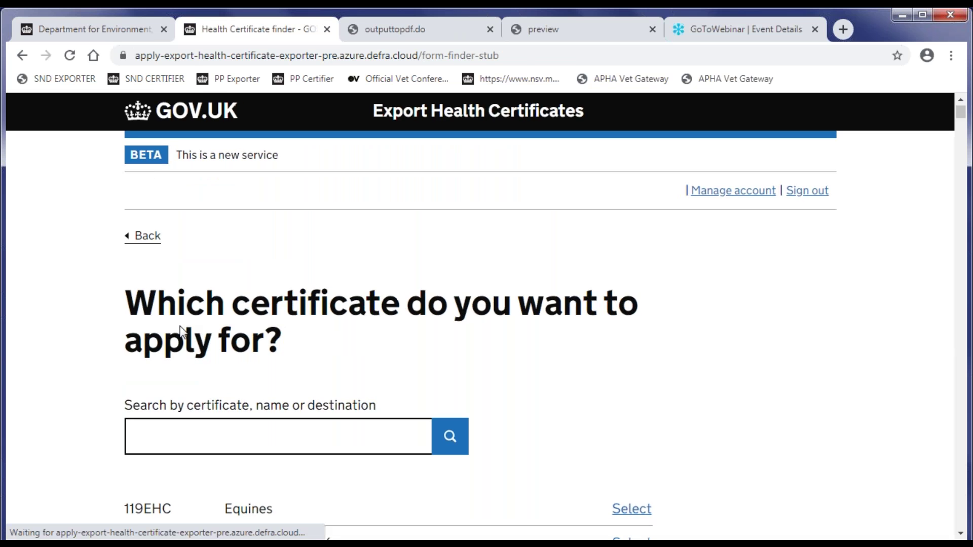
- Search the form finder for 8237 and select certificate 8237EHC for day-old chicks other than of ratites
scroll(182, 333, "down", 4)
left_click(184, 210)
type("823")
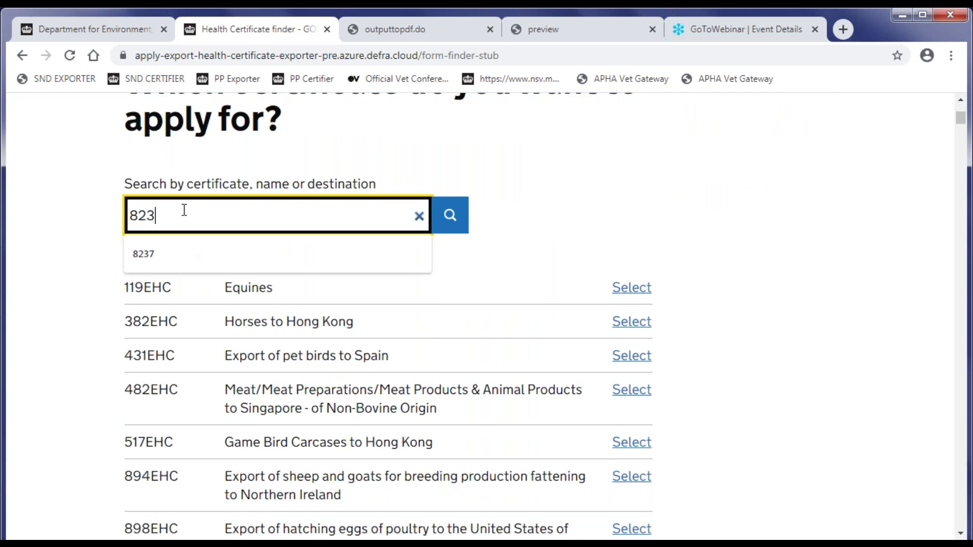
type("7")
left_click(450, 215)
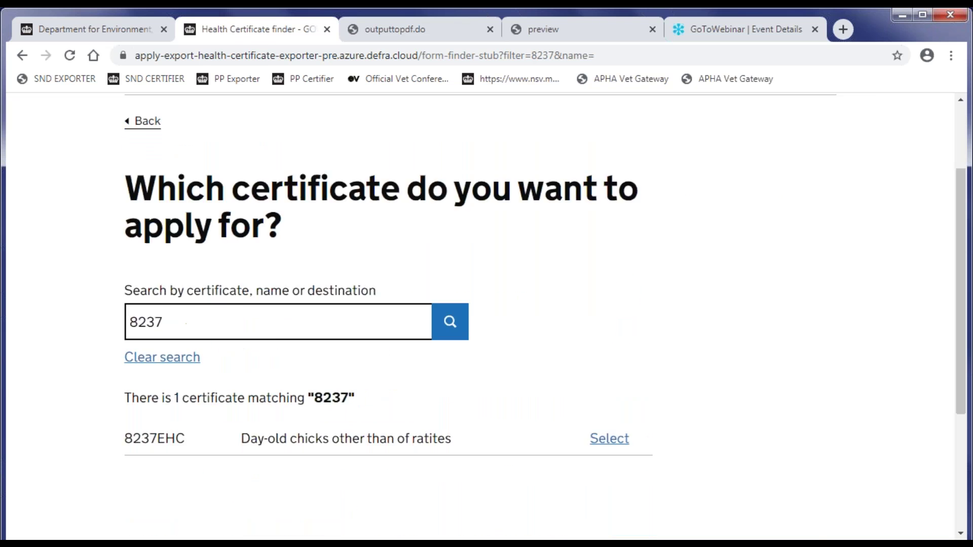
scroll(603, 279, "down", 3)
left_click(608, 261)
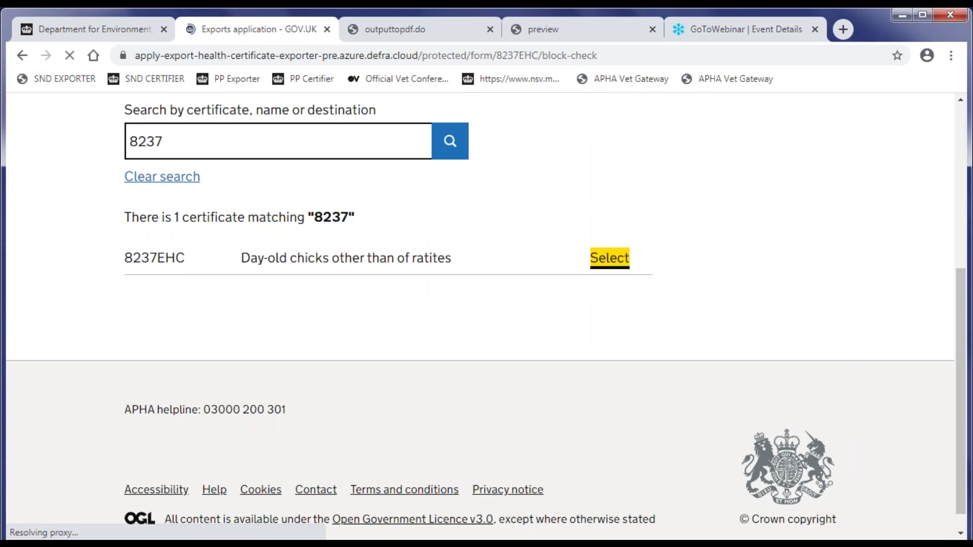
- Create the application reference "demo" and save it
scroll(490, 322, "down", 1)
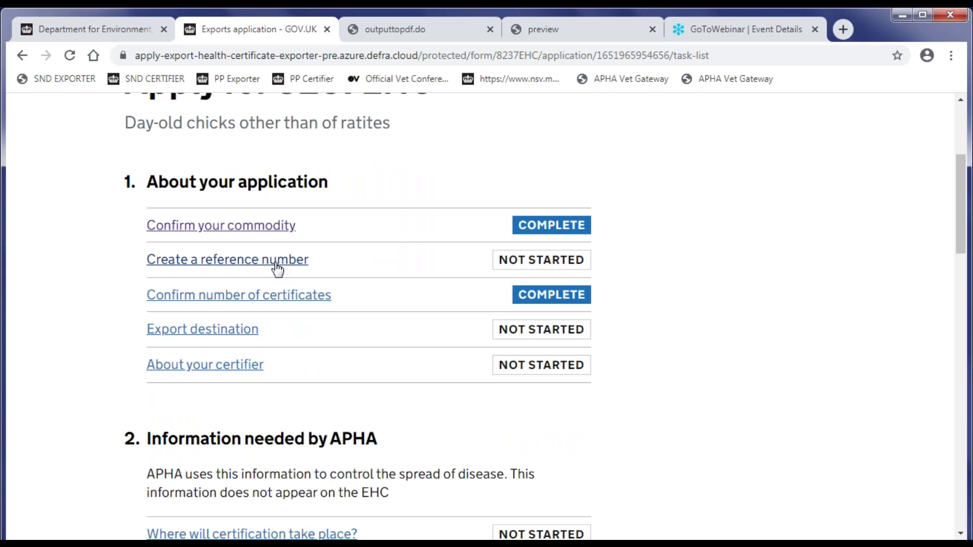
left_click(276, 261)
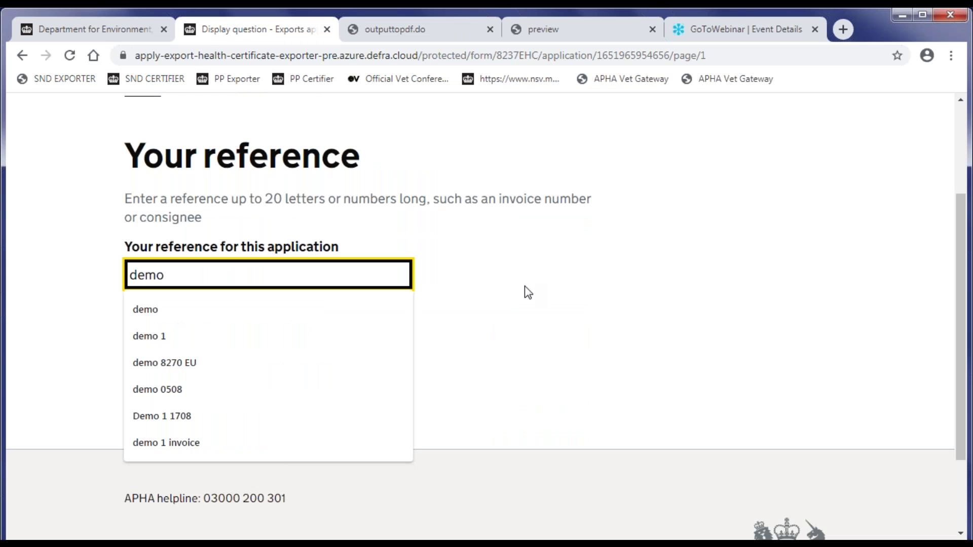
left_click(525, 285)
left_click(248, 357)
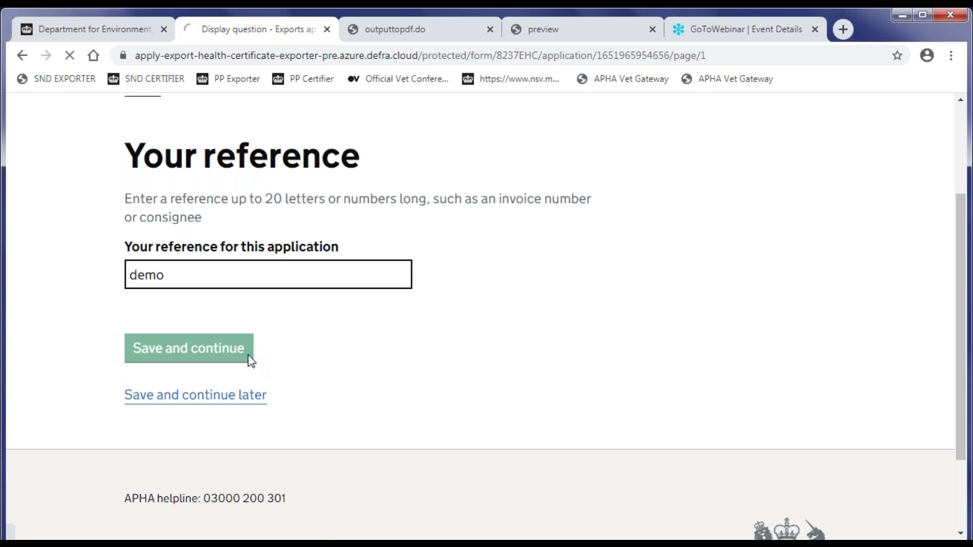
- Set the export destination with France as the EEA point of entry and Spain as the destination country, and save
scroll(365, 364, "down", 1)
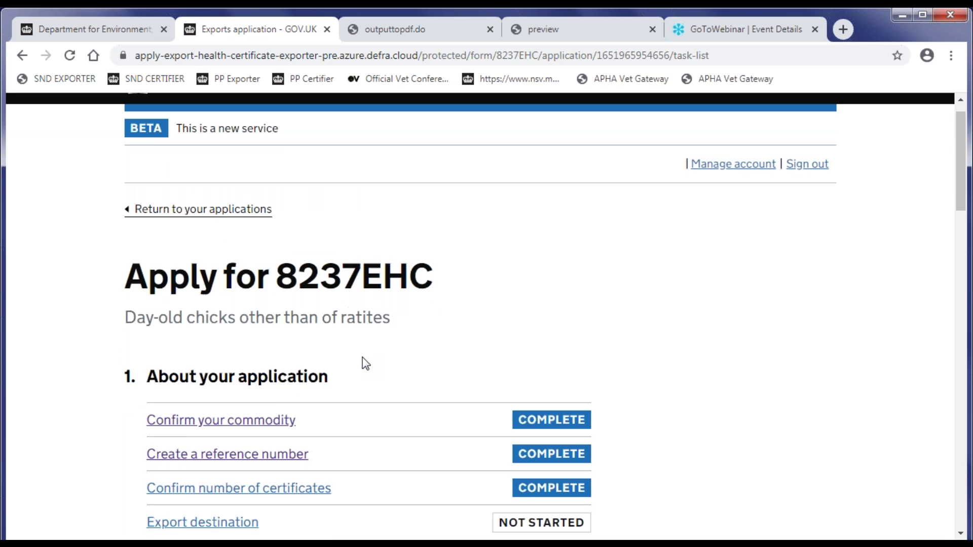
scroll(365, 364, "down", 4)
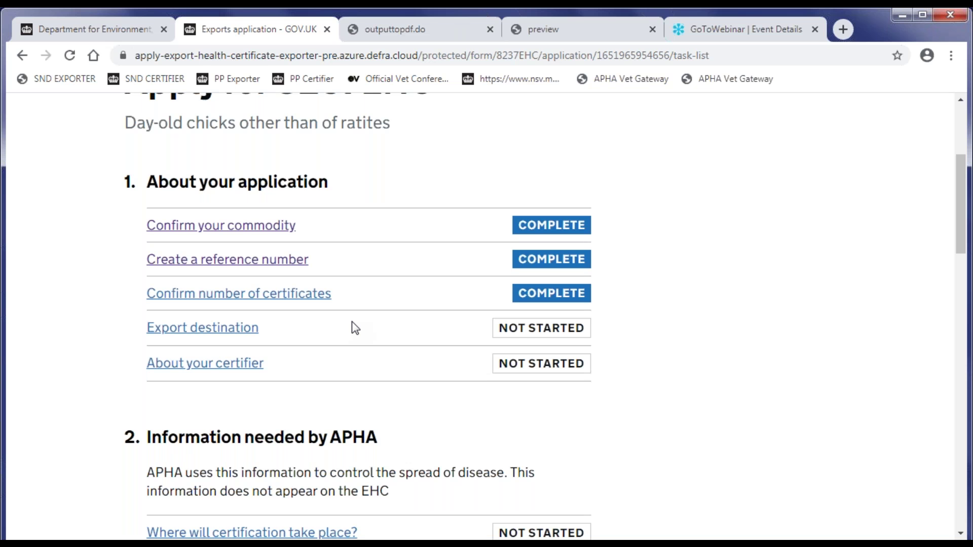
left_click(205, 442)
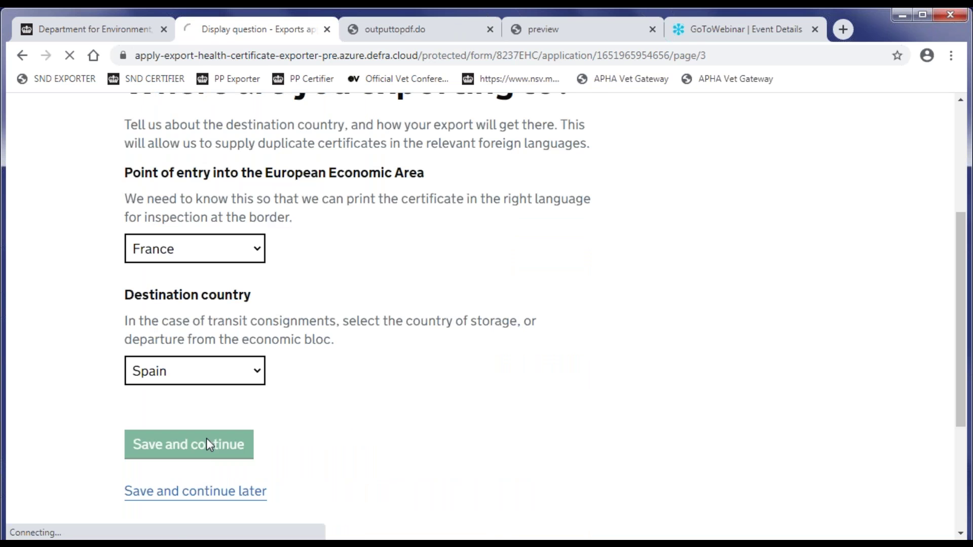
- Search for the Merseyside veterinary organisation by name, select it as the application's certifier and confirm it
scroll(426, 387, "down", 4)
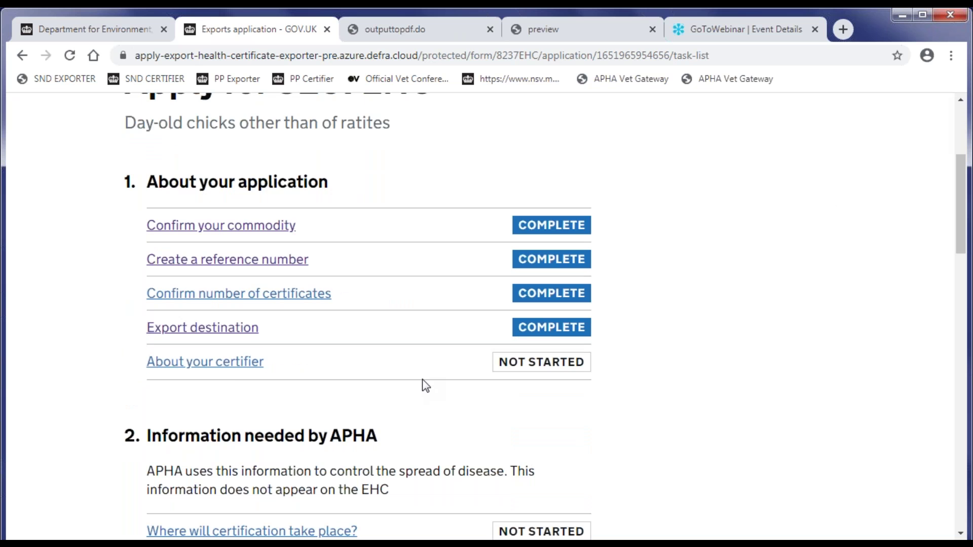
left_click(238, 363)
scroll(239, 367, "down", 3)
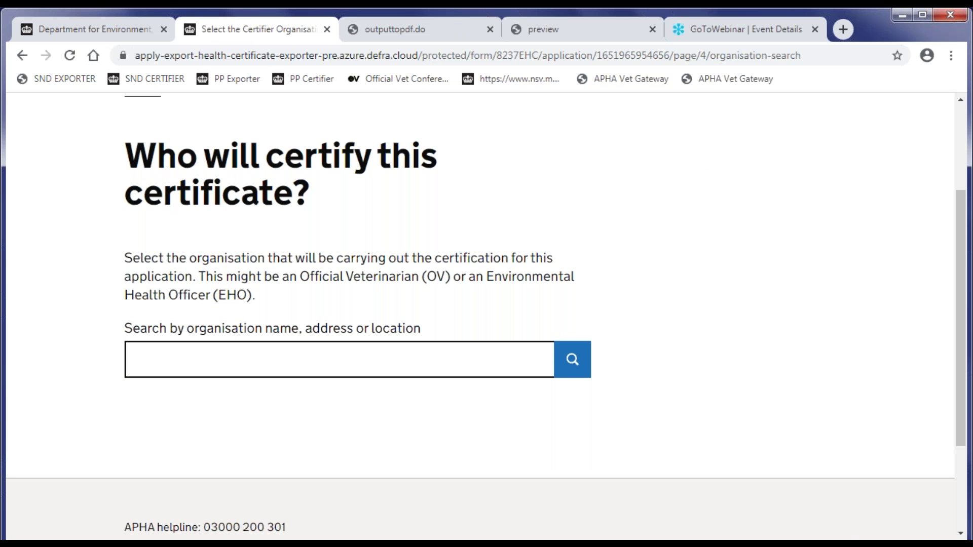
left_click(334, 360)
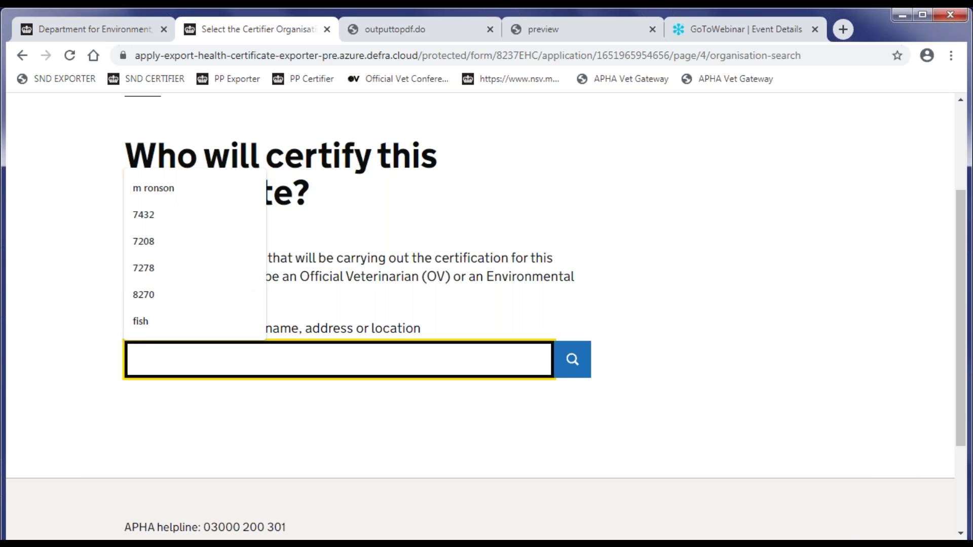
type("m")
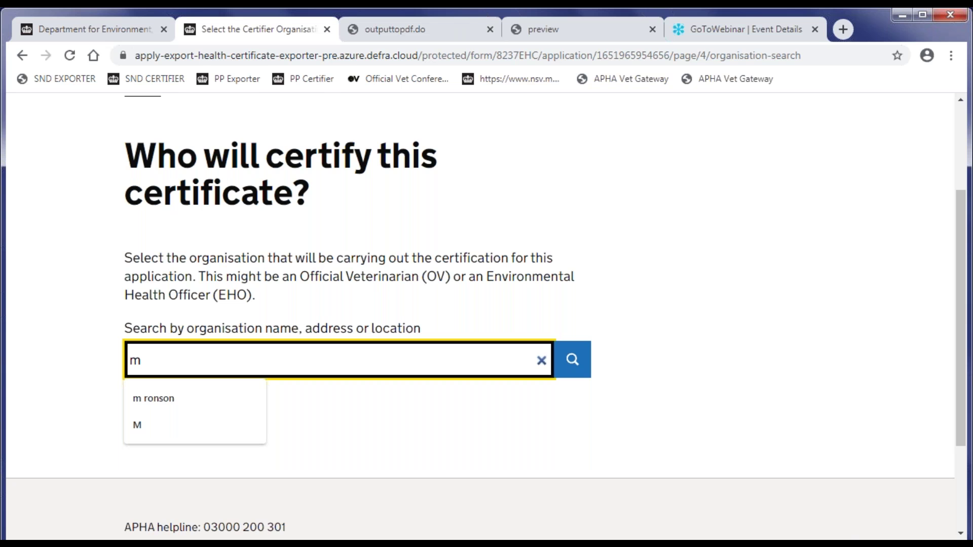
left_click(198, 399)
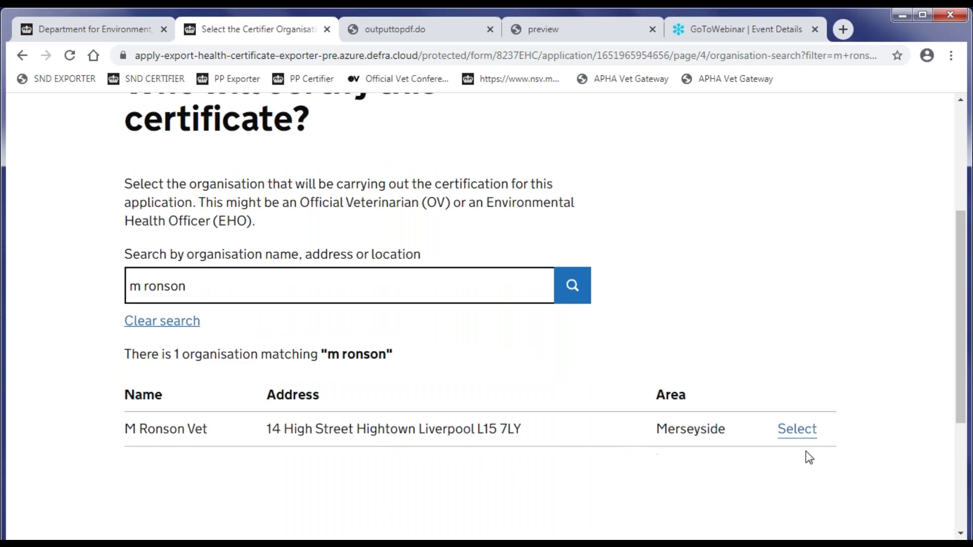
left_click(797, 430)
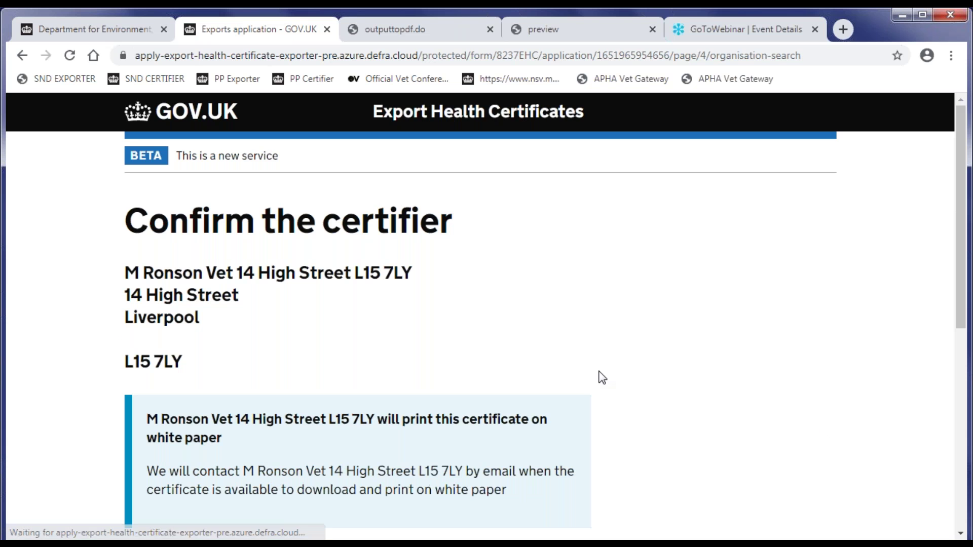
scroll(601, 377, "down", 3)
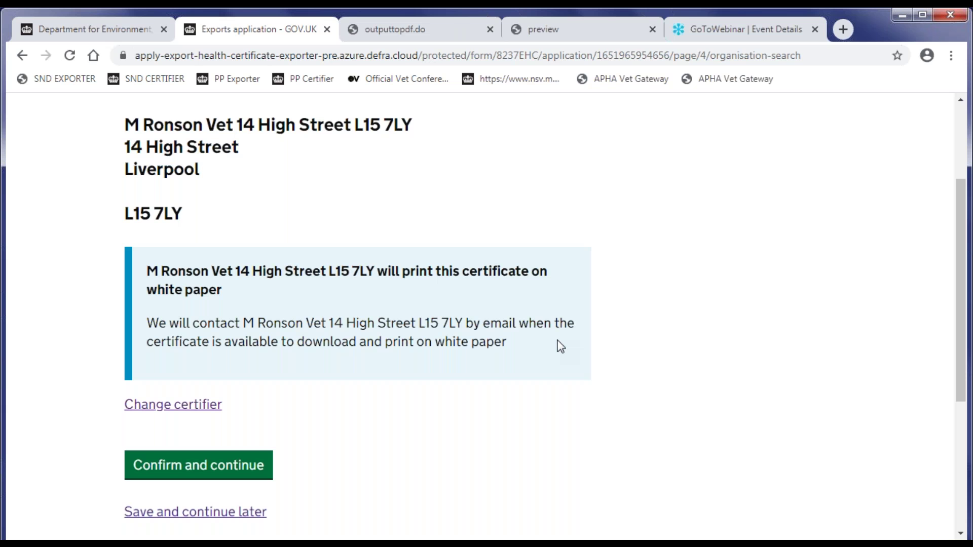
left_click(198, 466)
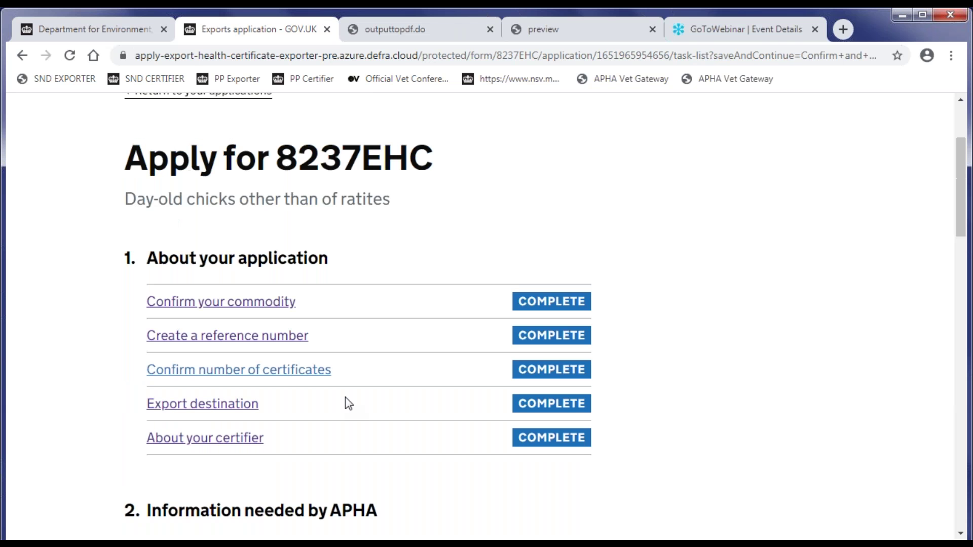
- Answer where certification will take place by setting the certification region to England, and save
scroll(346, 397, "down", 6)
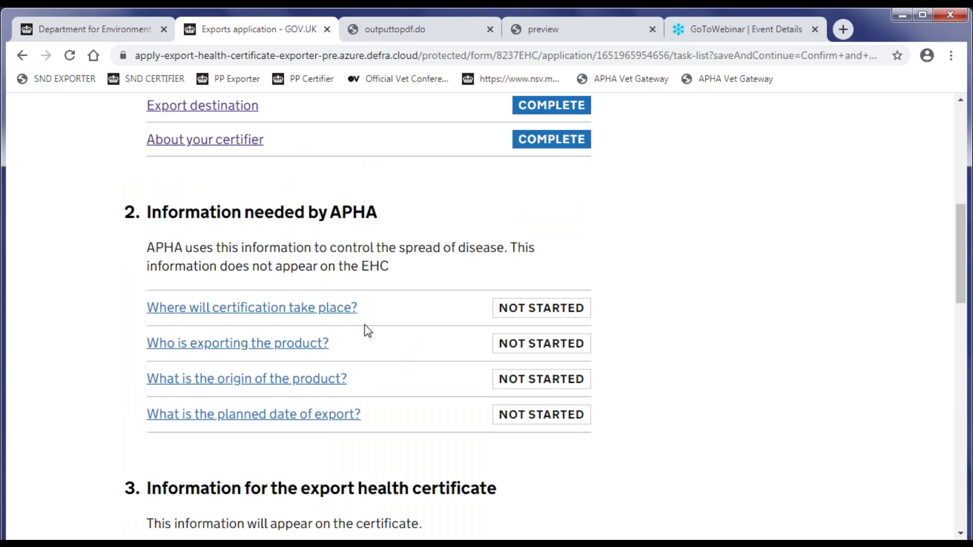
left_click(304, 310)
scroll(486, 315, "down", 3)
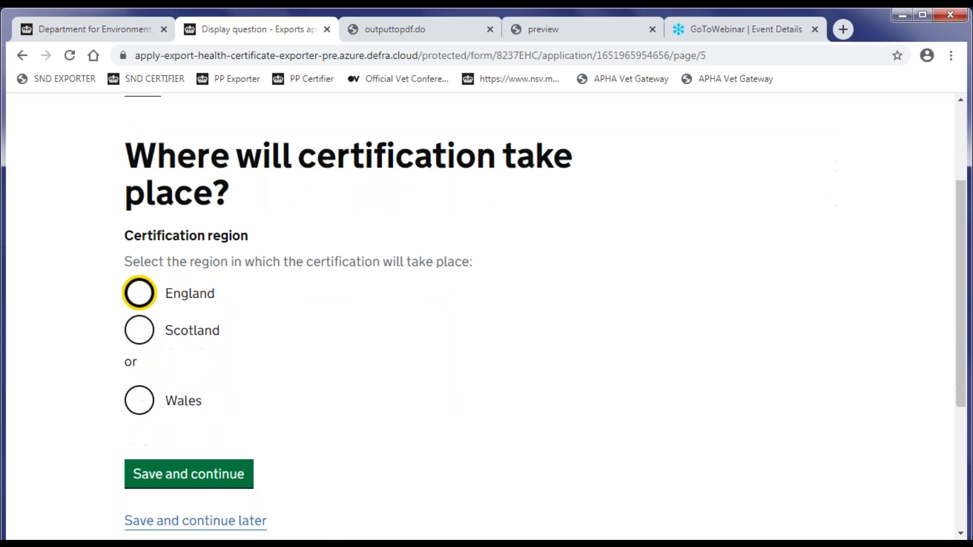
left_click(138, 296)
key("Return")
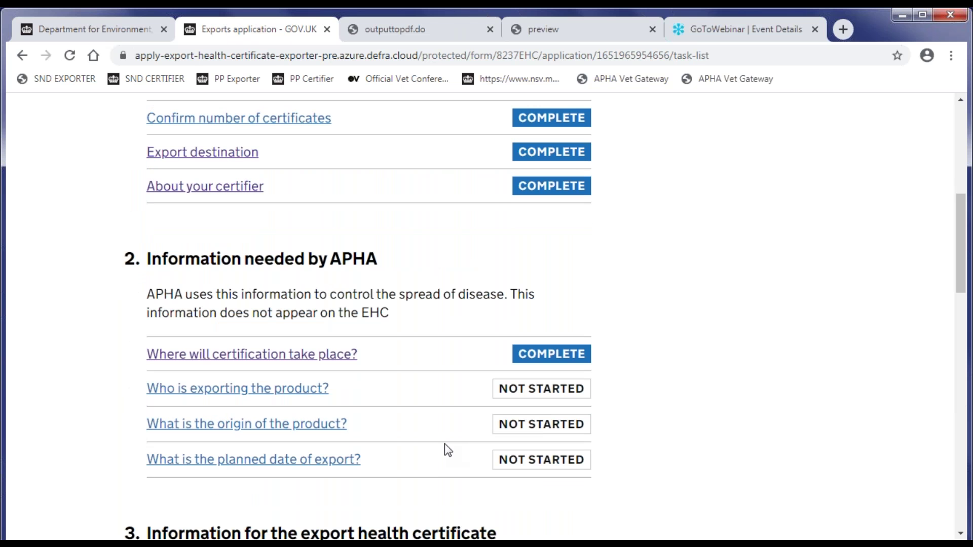
- Answer who is exporting the product with the exporter name "Mr Exporter" and save
left_click(237, 388)
left_click(237, 385)
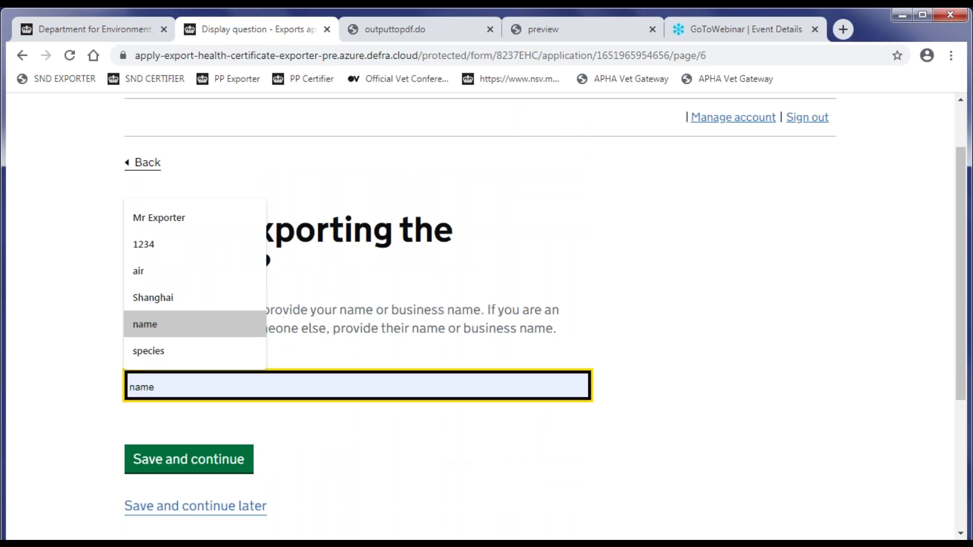
left_click(157, 218)
left_click(202, 460)
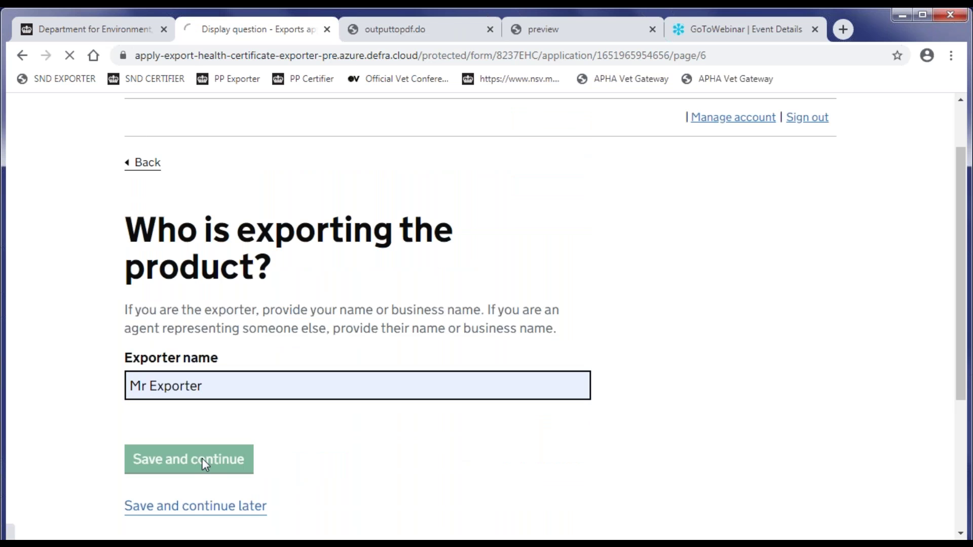
- Answer the question about the origin of the product and save it
scroll(384, 433, "down", 9)
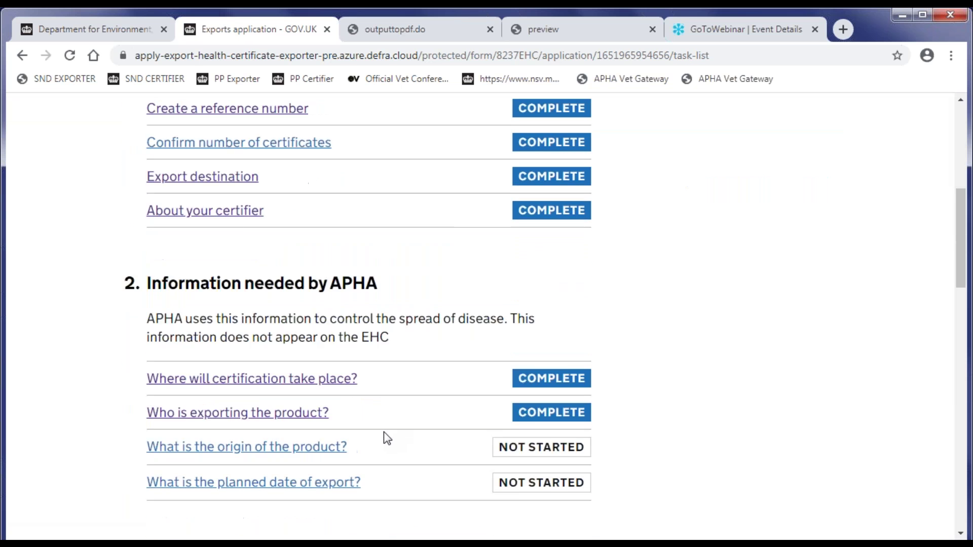
left_click(297, 376)
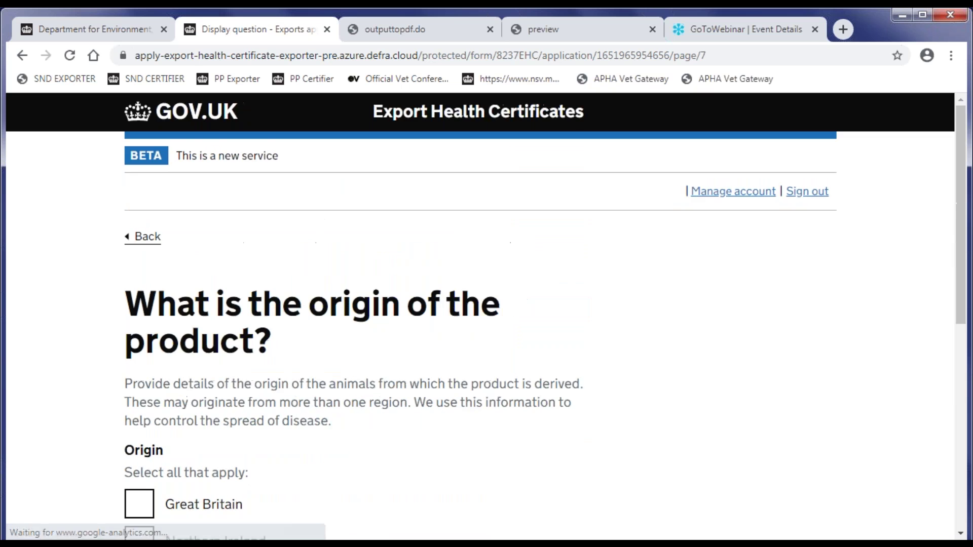
scroll(297, 377, "down", 1)
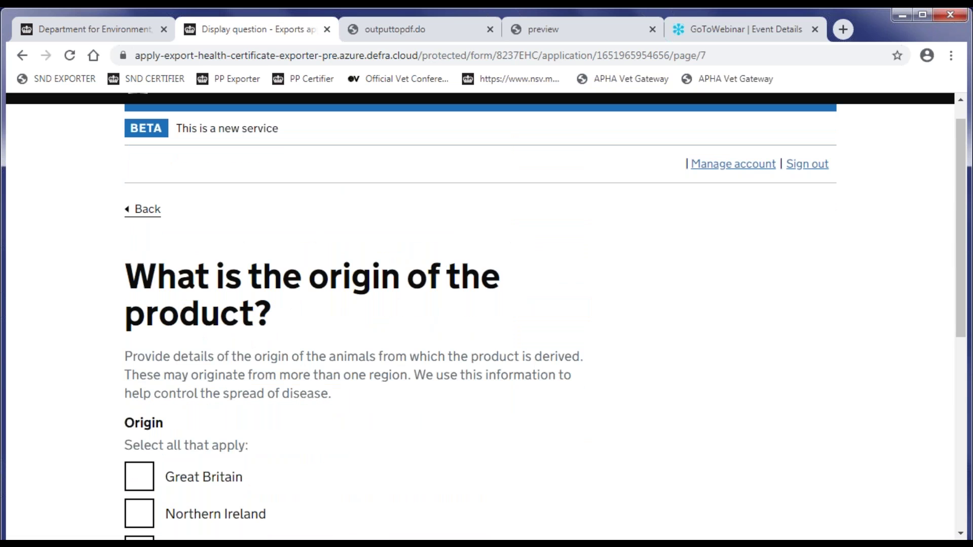
scroll(145, 360, "down", 2)
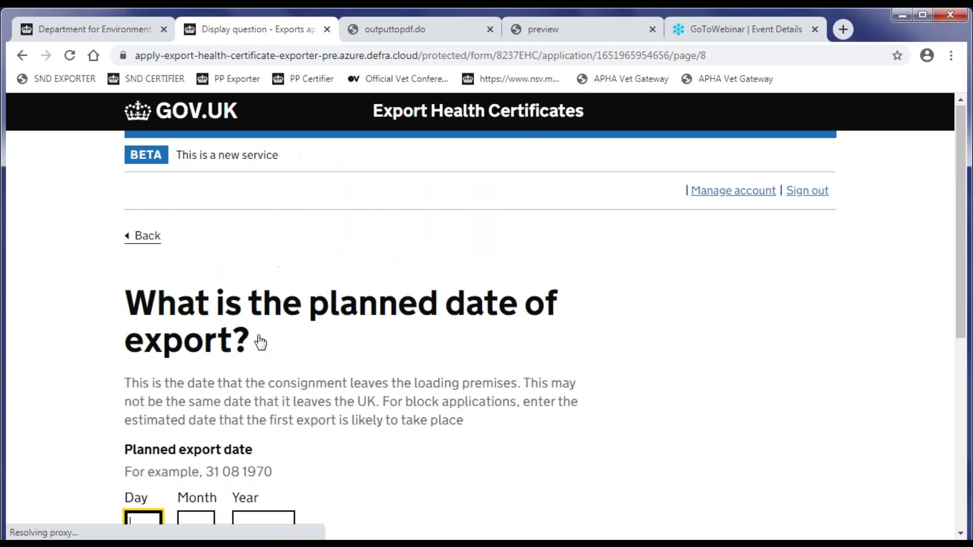
- Set the planned export date to day 1, month 10, year 2020 and save
scroll(260, 343, "down", 3)
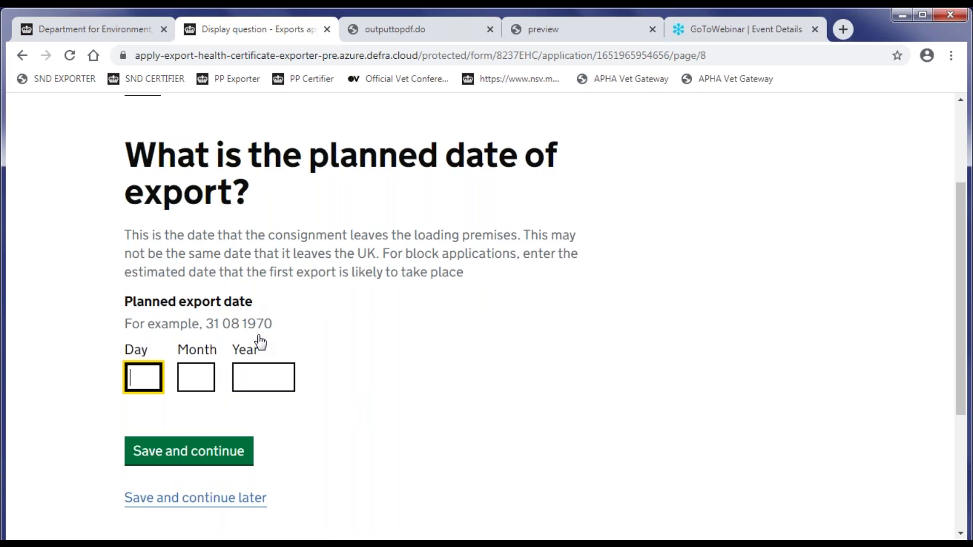
type("1")
key("Tab")
type("10")
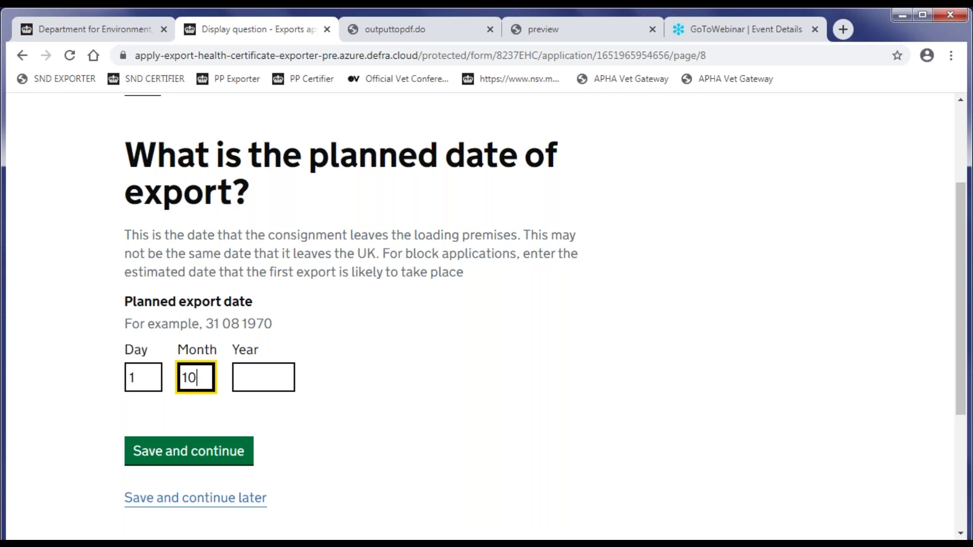
key("Tab")
type("2020")
left_click(181, 452)
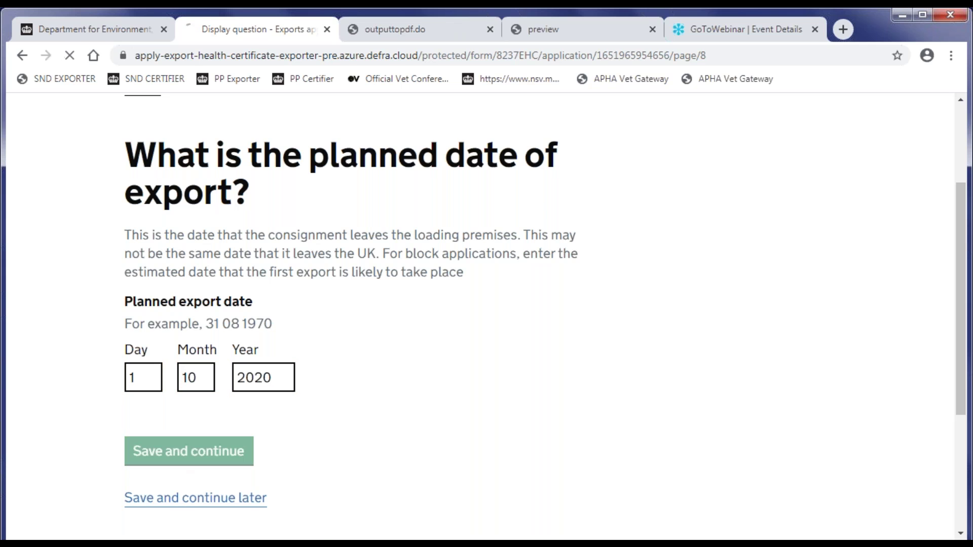
- Fill in the commodity details with code 1234, description "description", weight 1200kg and 10 packages, and save
scroll(437, 339, "down", 7)
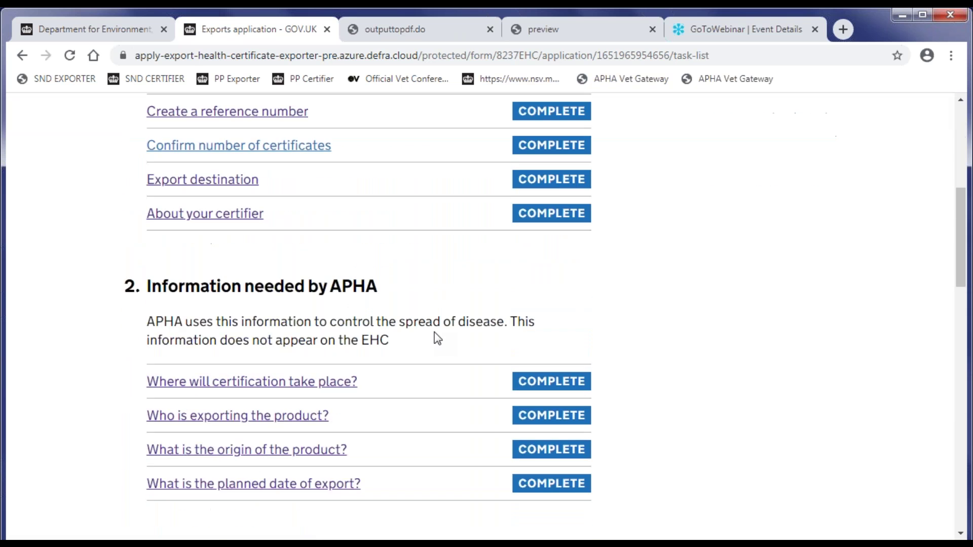
scroll(437, 339, "down", 7)
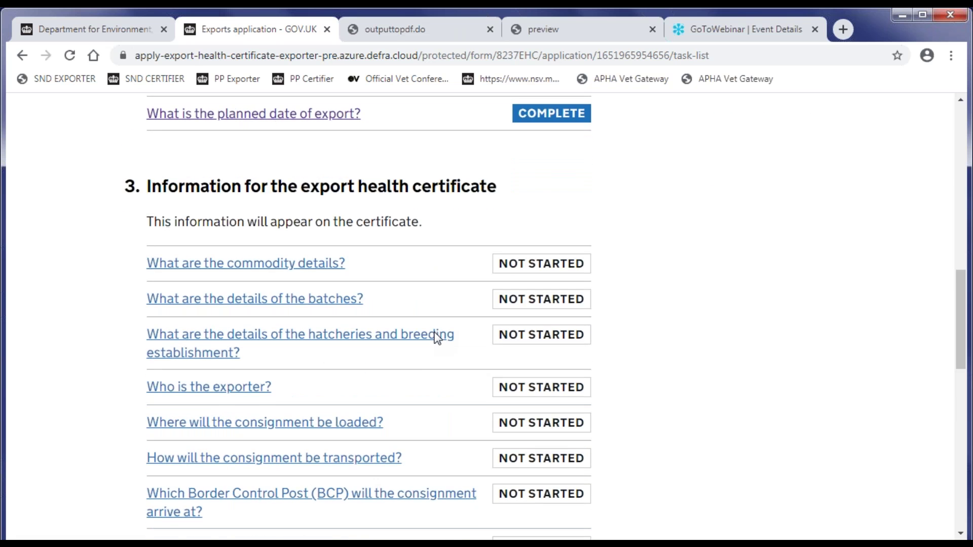
scroll(437, 338, "down", 1)
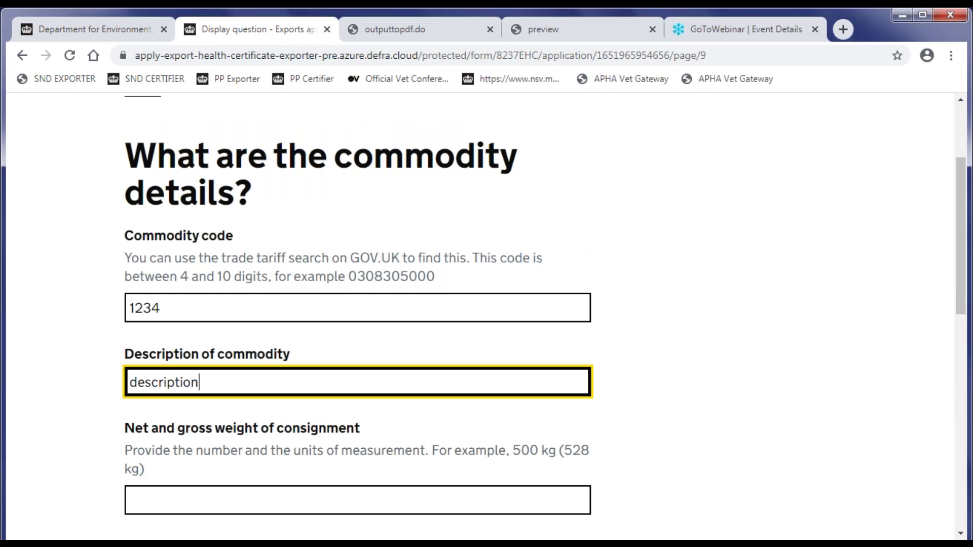
key("Tab")
type("1200kg")
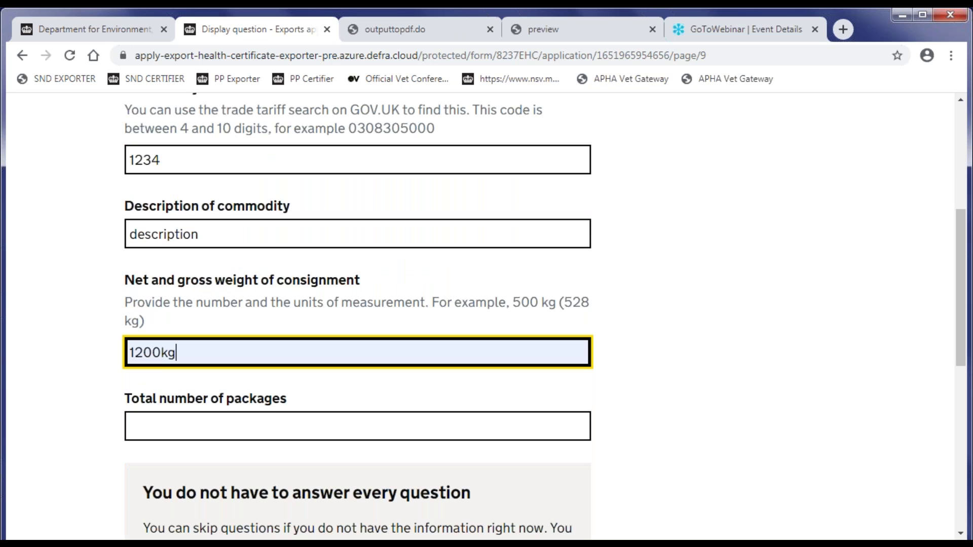
left_click(482, 424)
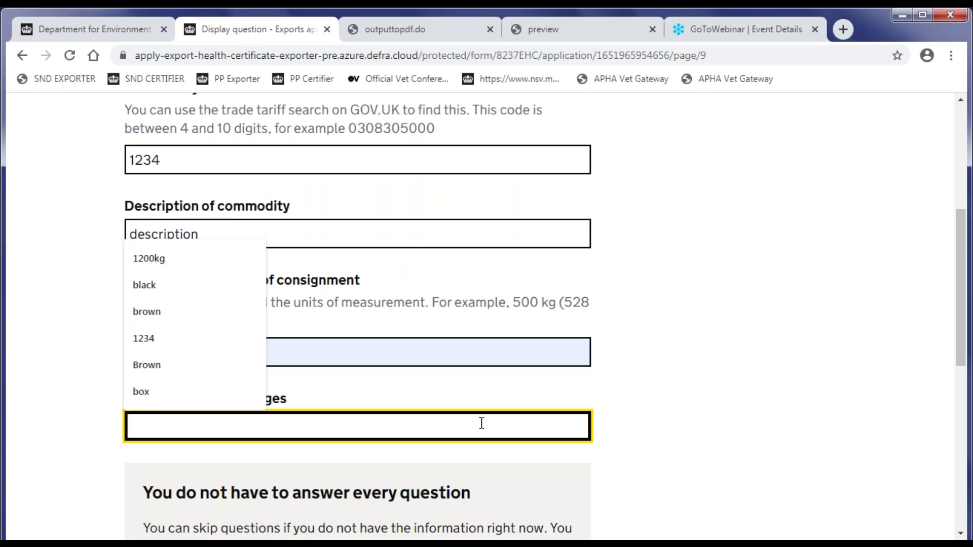
type("10")
scroll(223, 419, "down", 4)
left_click(223, 438)
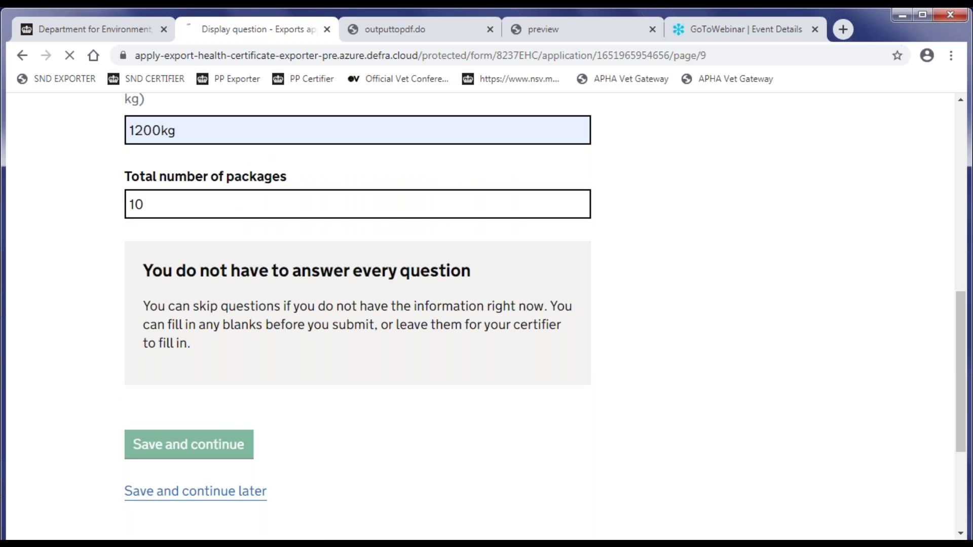
- Add one batch with scientific species name "name", category Pure line and quantity 10, and save the batch details
scroll(374, 348, "down", 8)
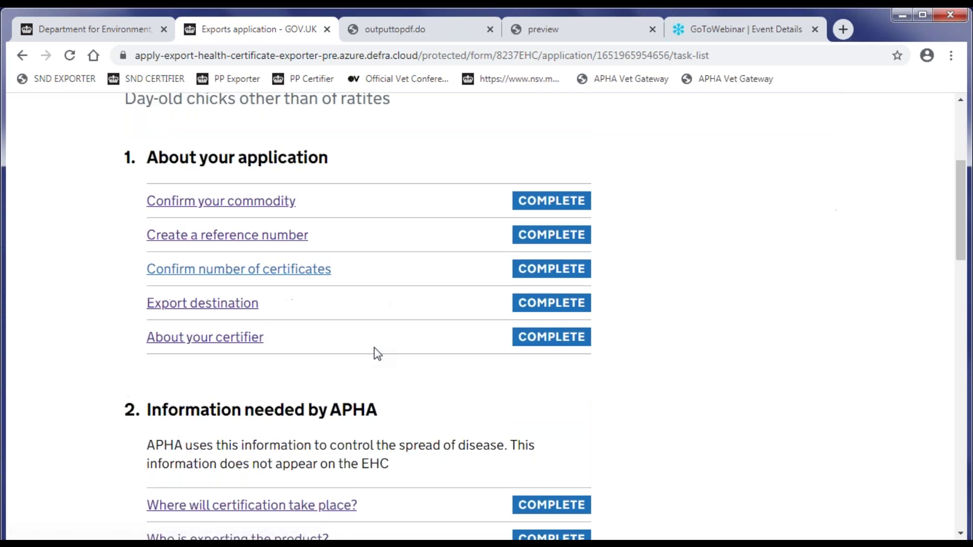
scroll(374, 348, "down", 3)
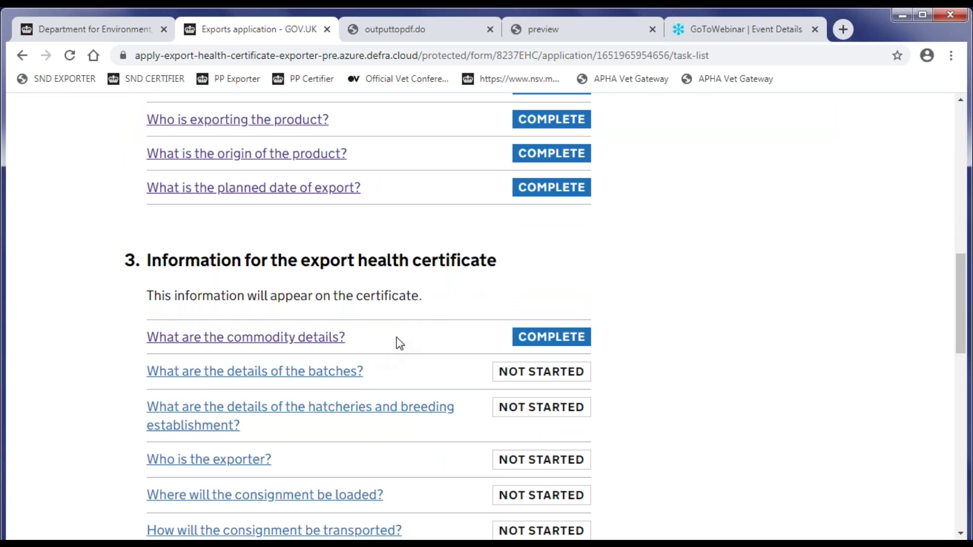
scroll(397, 337, "down", 2)
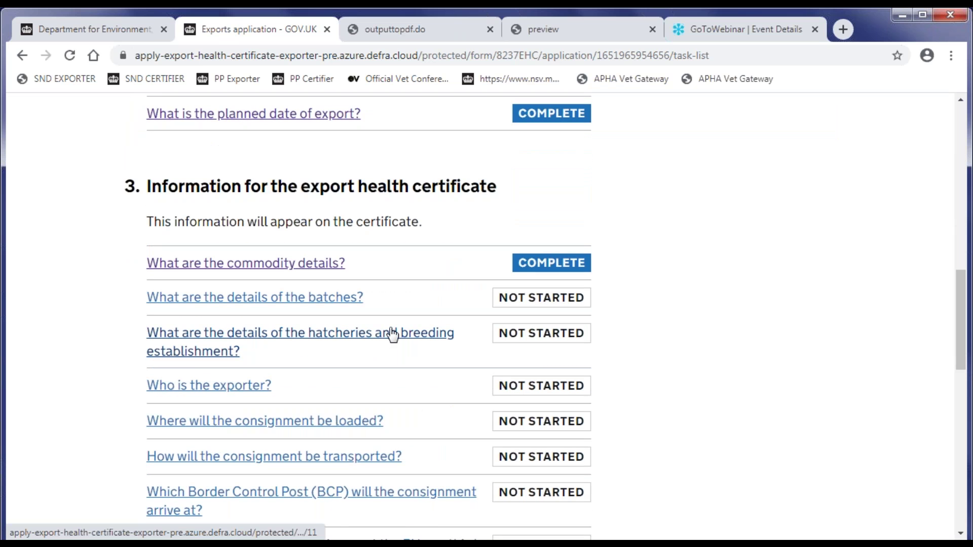
left_click(255, 297)
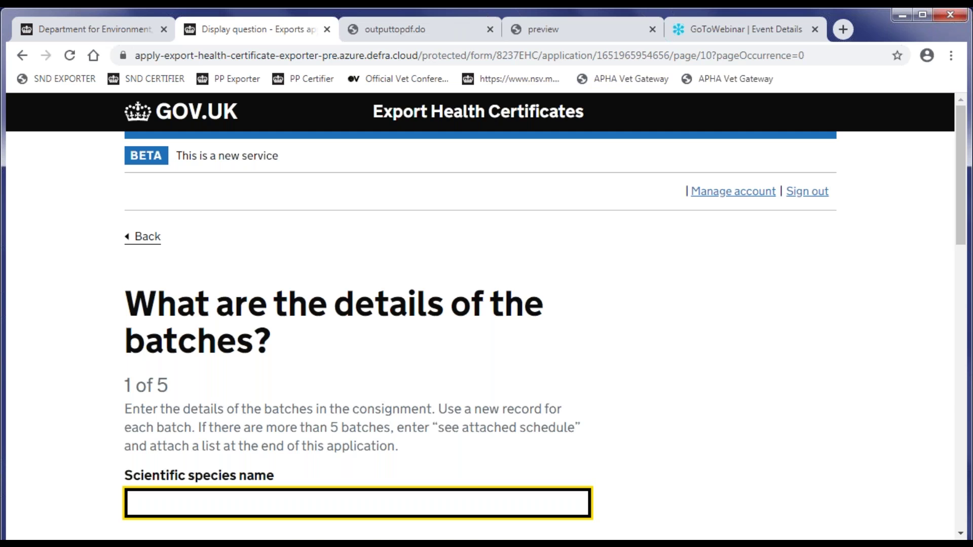
scroll(358, 359, "down", 7)
left_click(357, 359)
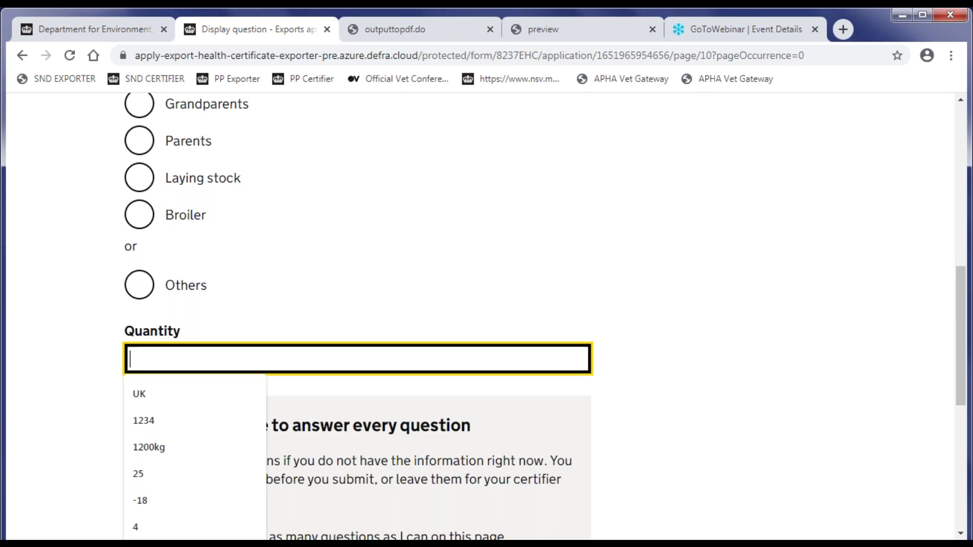
type("10")
scroll(213, 287, "down", 3)
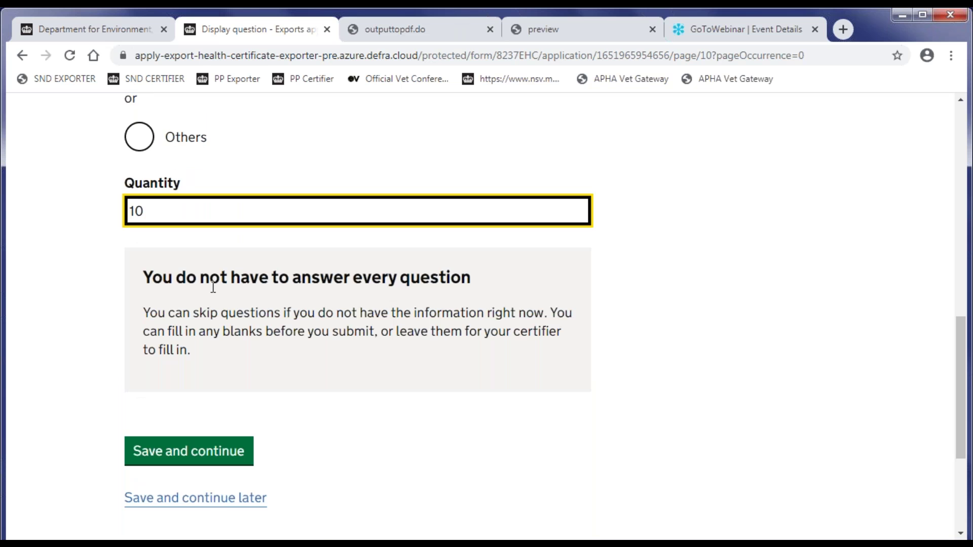
key("Return")
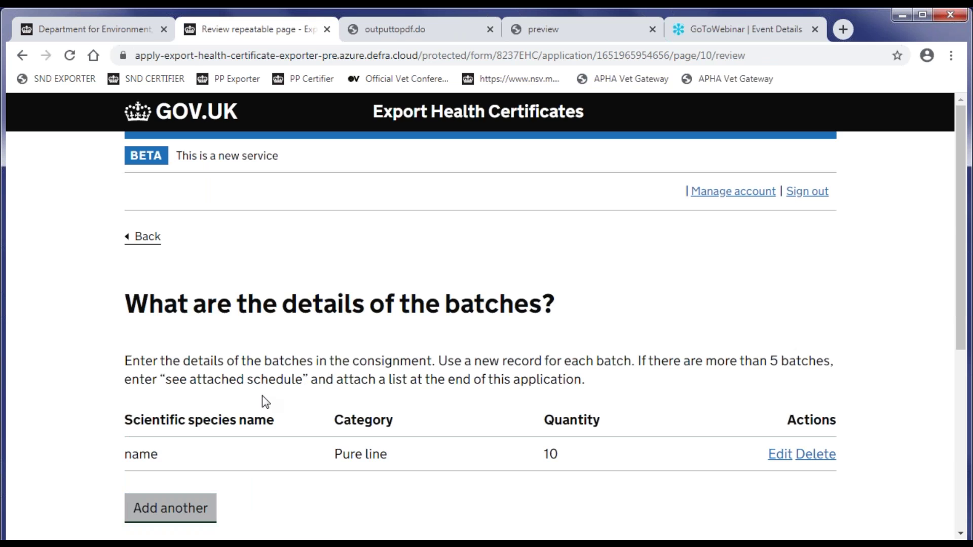
scroll(261, 402, "down", 4)
left_click(174, 342)
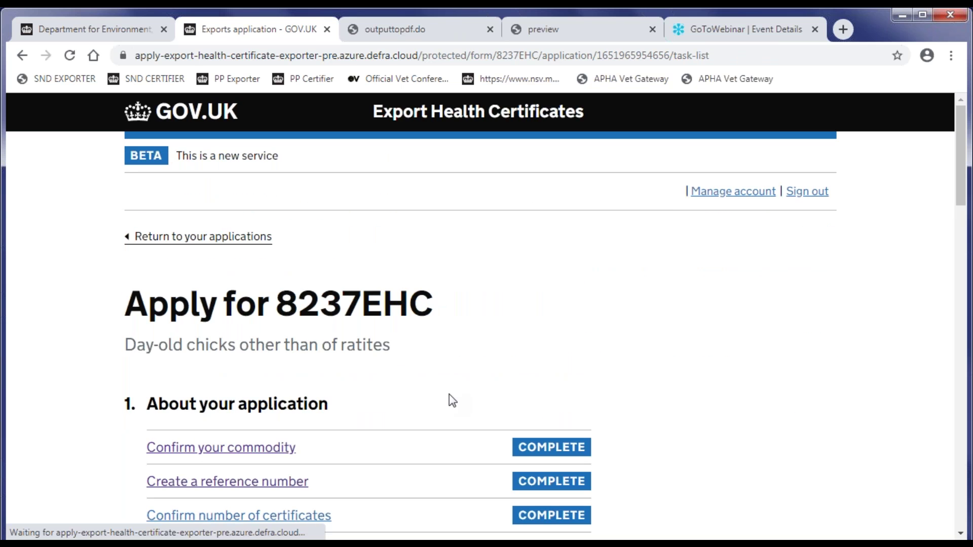
- Complete the question about the hatcheries and breeding establishment and save it
scroll(449, 395, "down", 10)
scroll(448, 390, "down", 3)
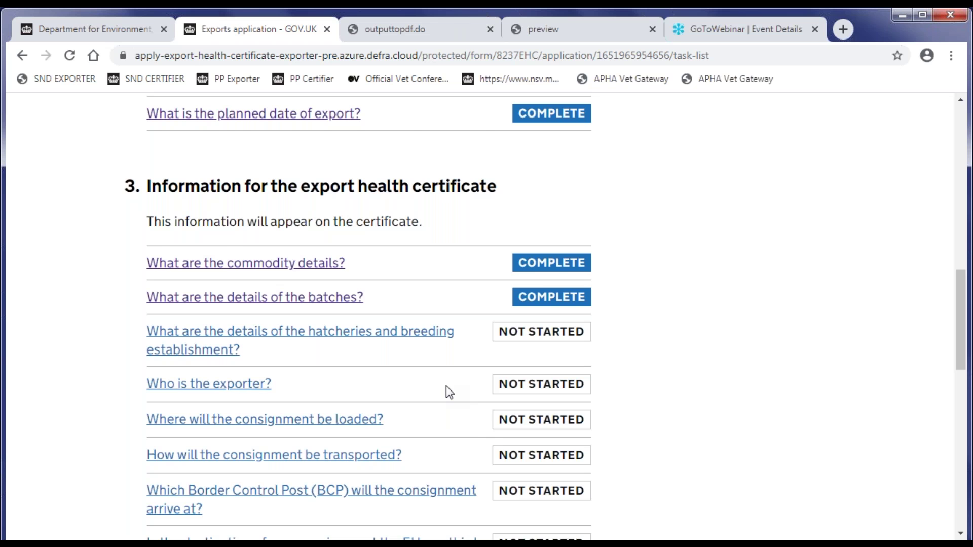
left_click(436, 332)
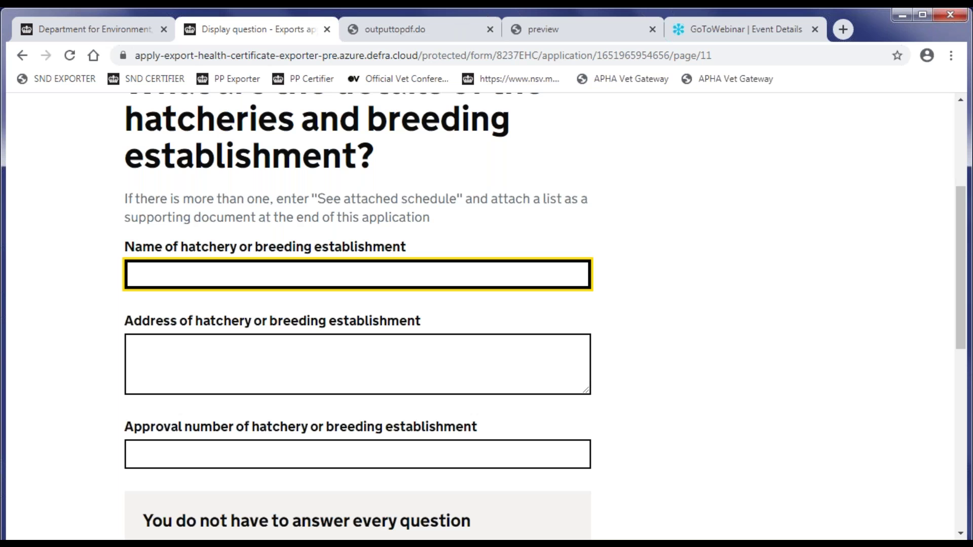
key("Return")
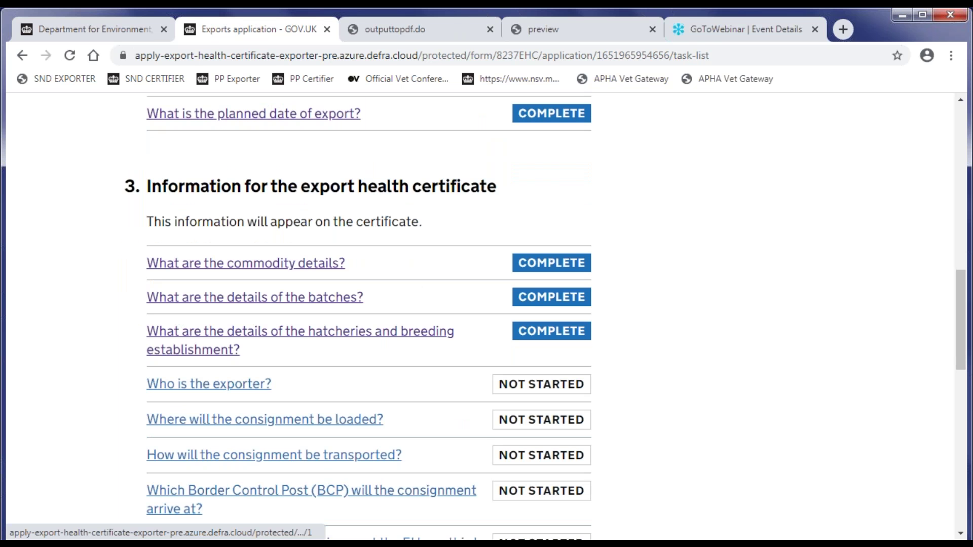
- Fill in the exporter question with the name "Mr Exporter", address "address 1" and country UK
left_click(209, 384)
left_click(173, 424)
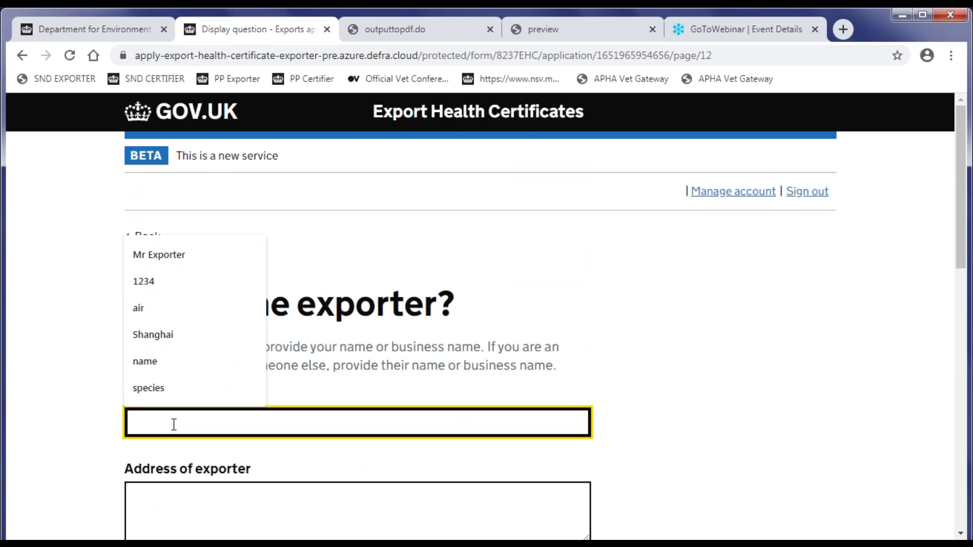
left_click(159, 255)
scroll(158, 274, "down", 4)
left_click(158, 281)
type("address 1")
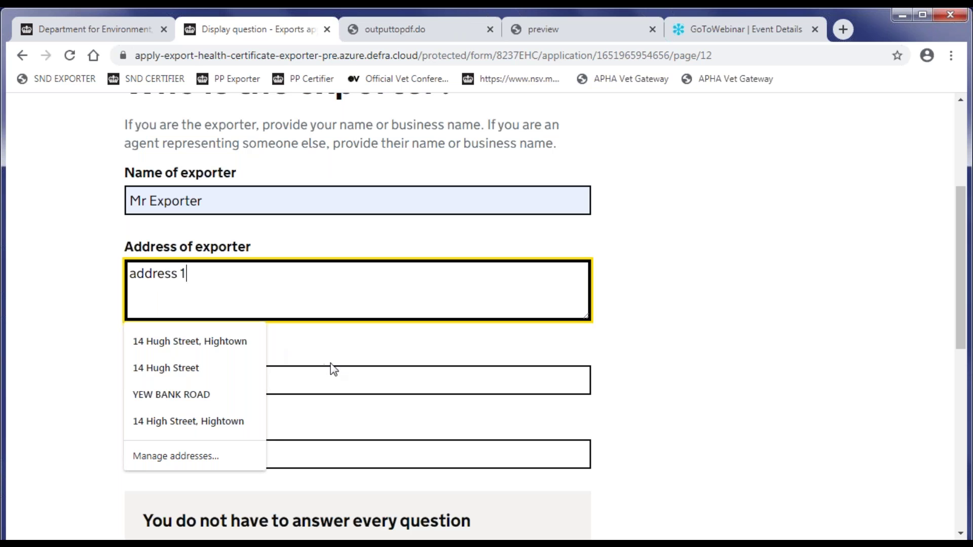
left_click(281, 382)
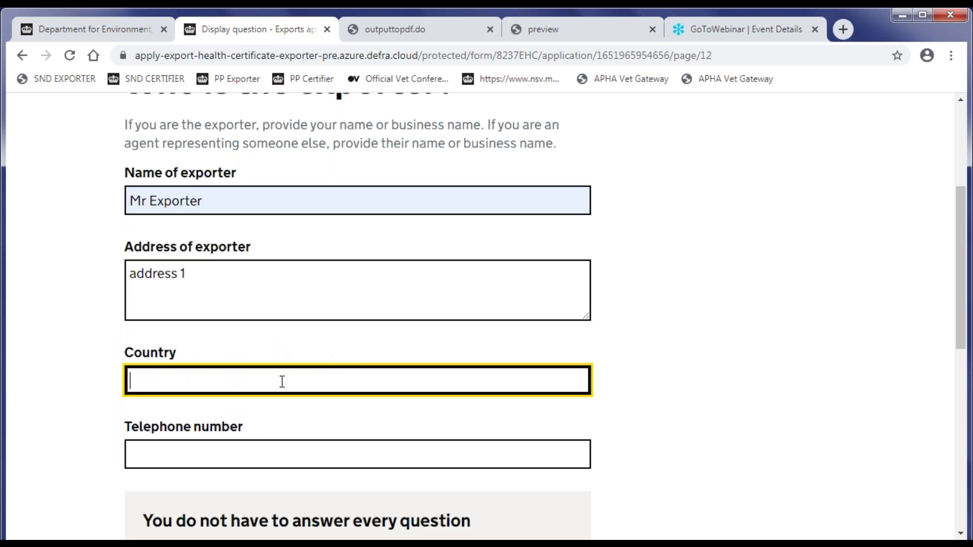
type("UK")
- Leave the exporter's telephone number blank, mark the question as skipped and save the page
left_click(658, 414)
scroll(658, 414, "down", 3)
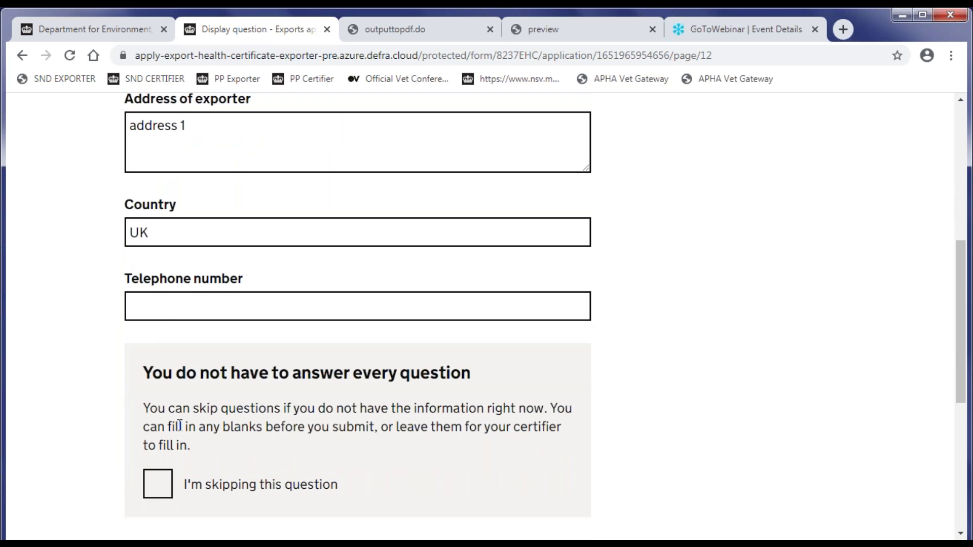
left_click(166, 490)
scroll(224, 443, "down", 4)
left_click(186, 351)
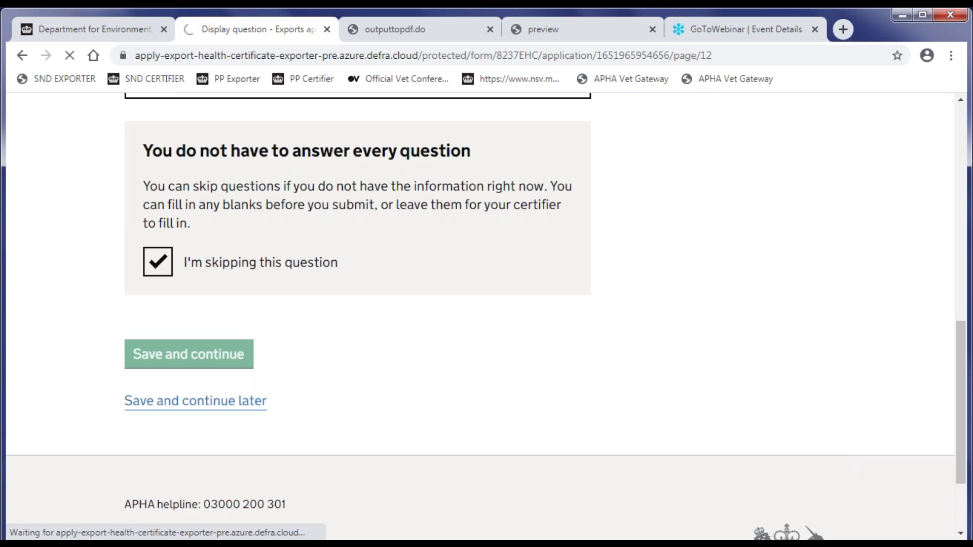
- Answer where the consignment will be loaded by entering the address of the place of loading, and save
scroll(487, 318, "down", 2)
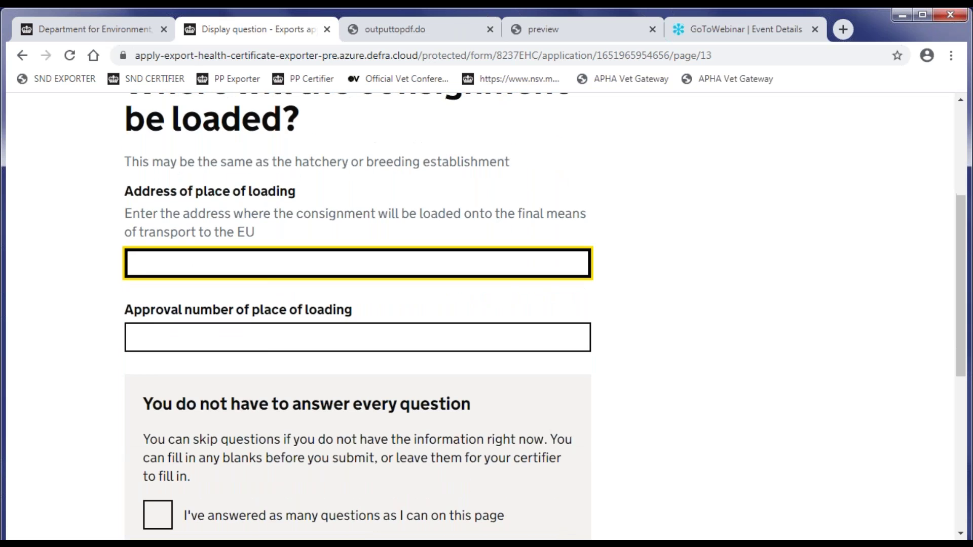
type("Do")
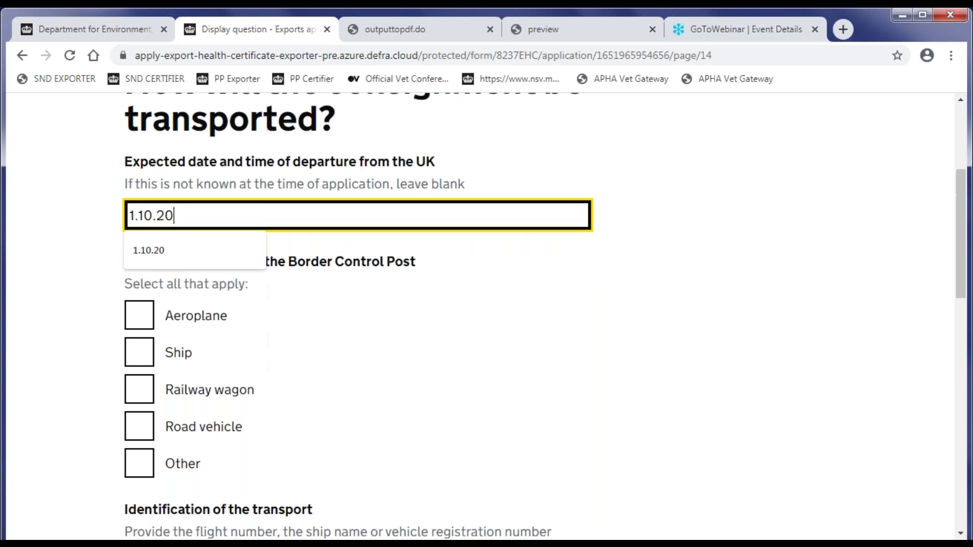
- Set the expected date of departure from the UK to 1.10.2020 in the transport question
type("2")
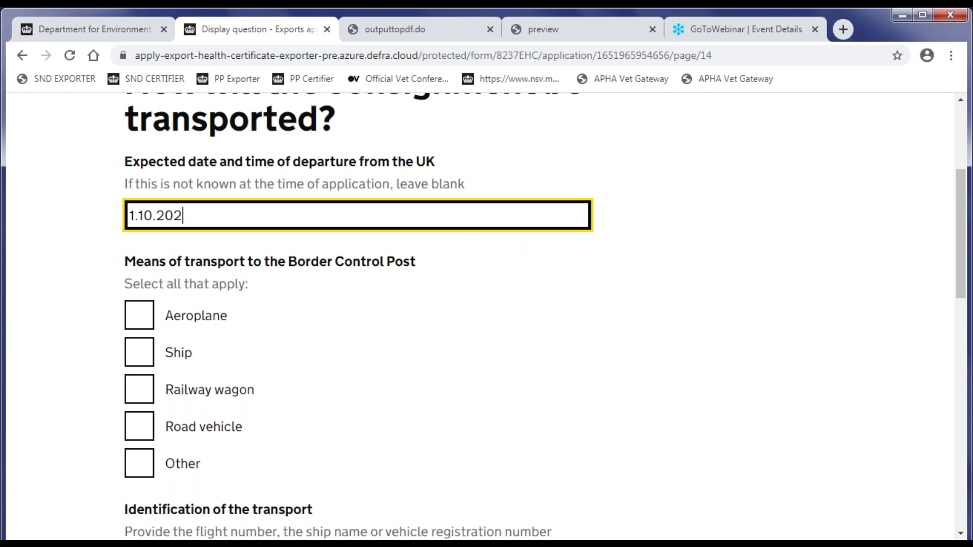
type("0")
key("Tab")
key("Tab")
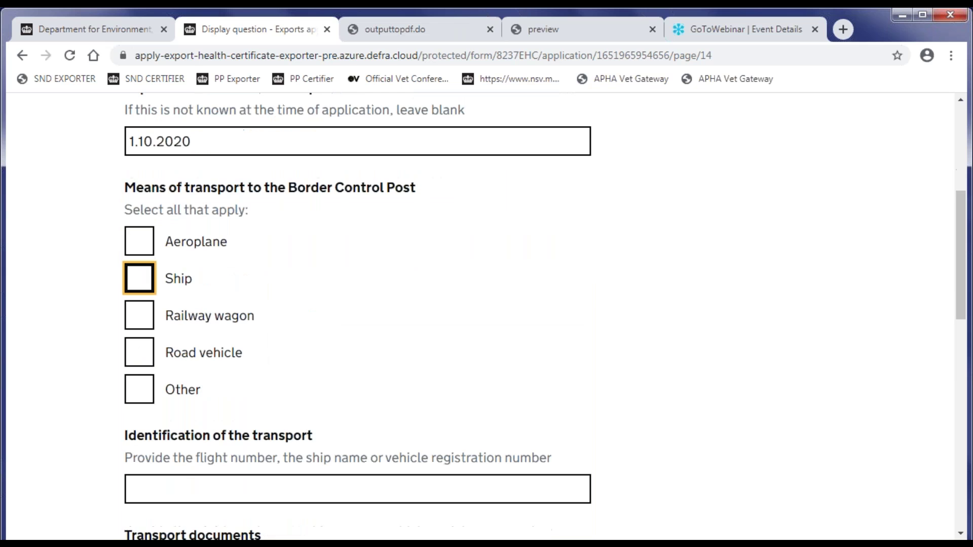
- Enter "ship anme" as the transport identification, declare that as many questions as possible are answered, and save
scroll(358, 314, "down", 5)
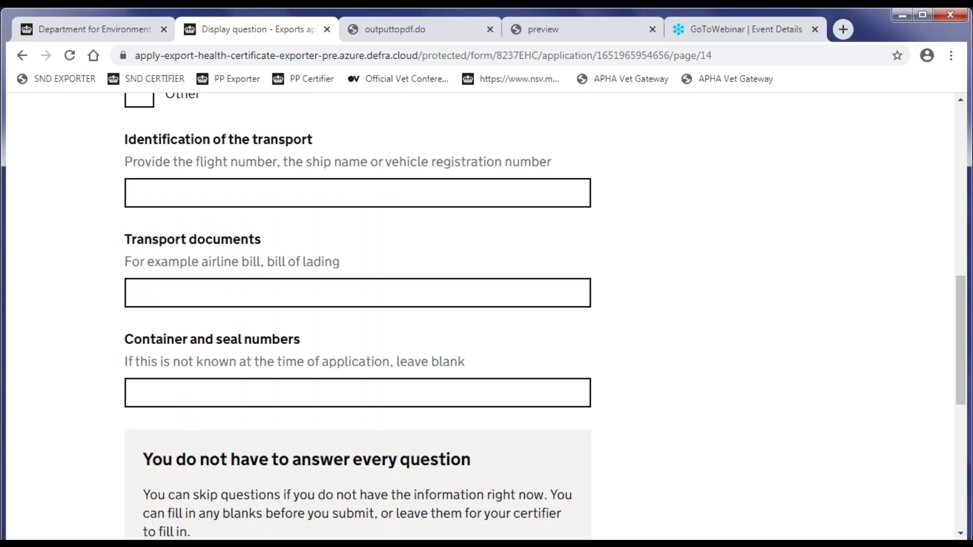
left_click(219, 197)
type("ship anme")
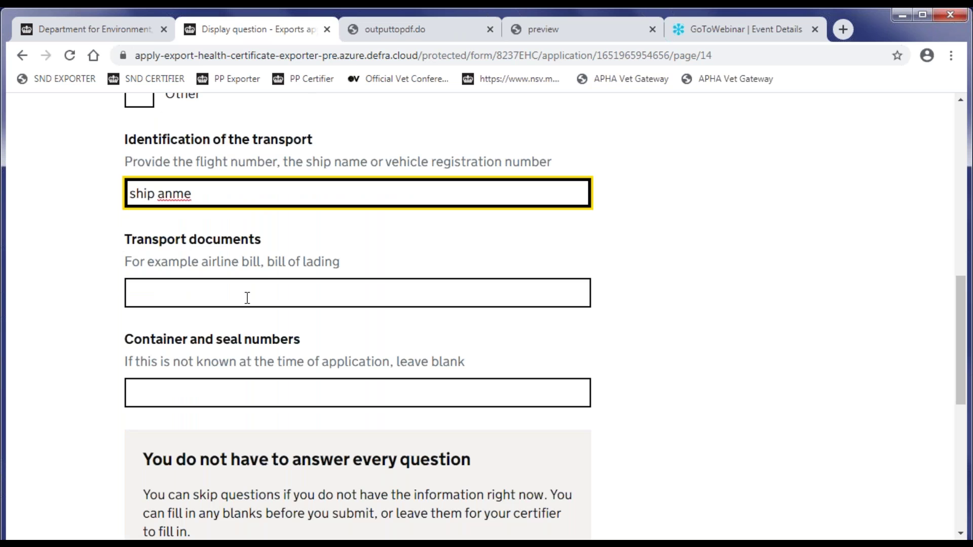
key("Tab")
key("Tab")
key("Tab")
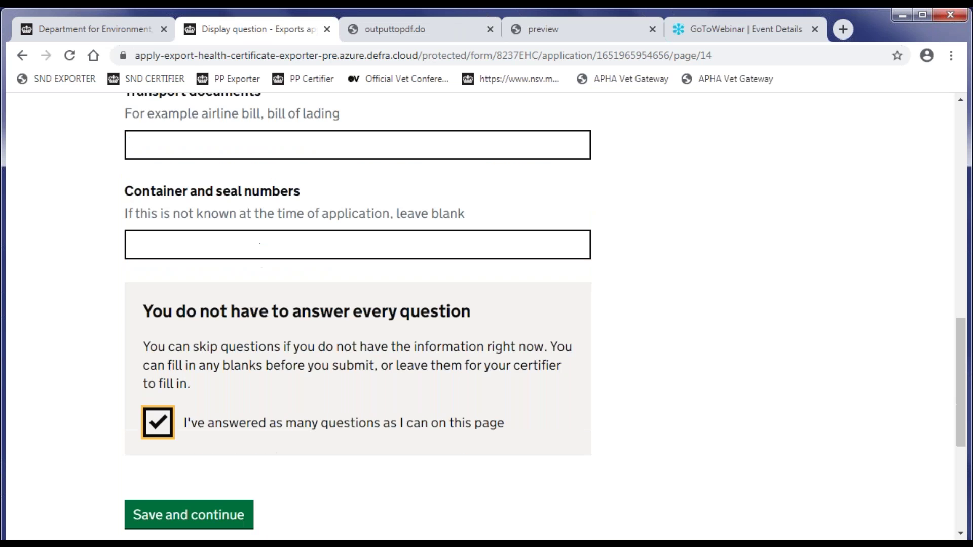
key("Return")
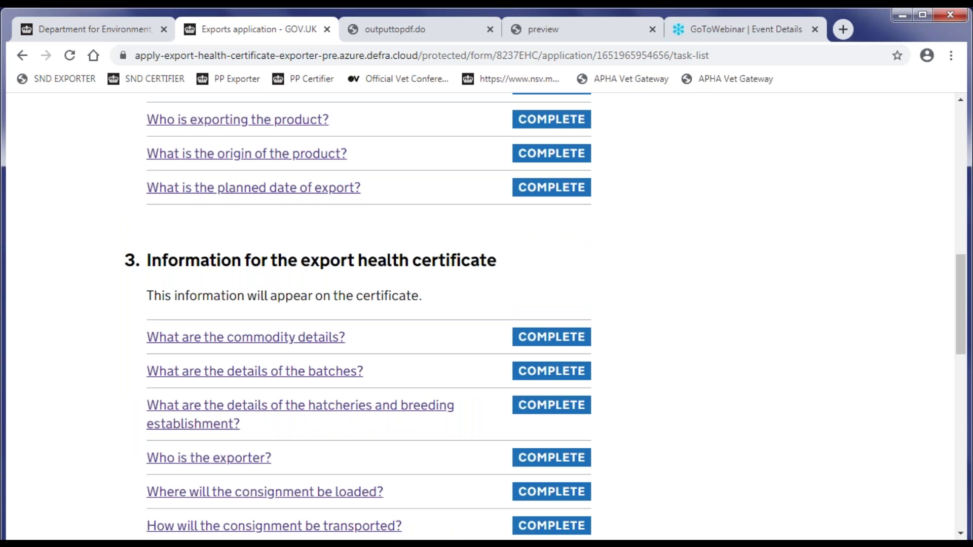
- Complete the question about which Border Control Post the consignment will arrive at and save it
key("Tab")
key("Return")
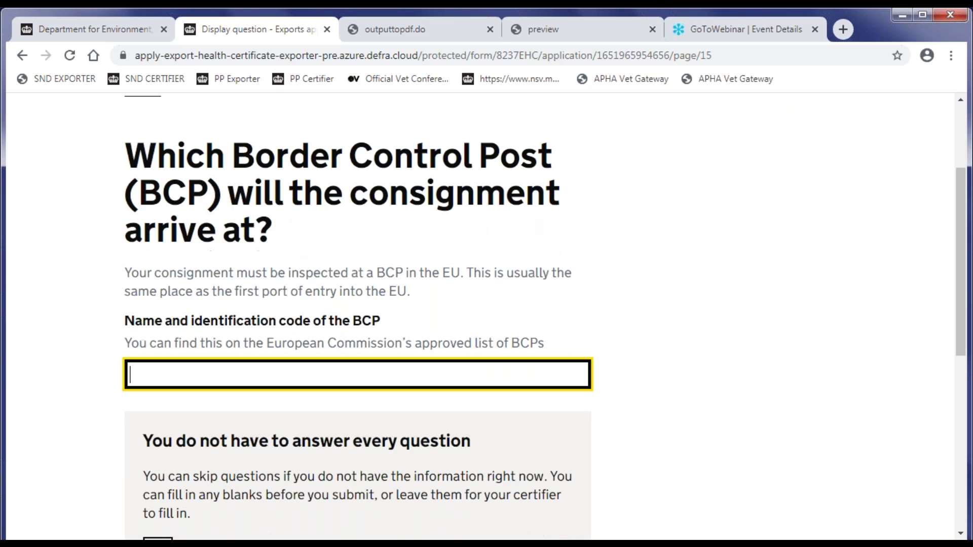
left_click(285, 376)
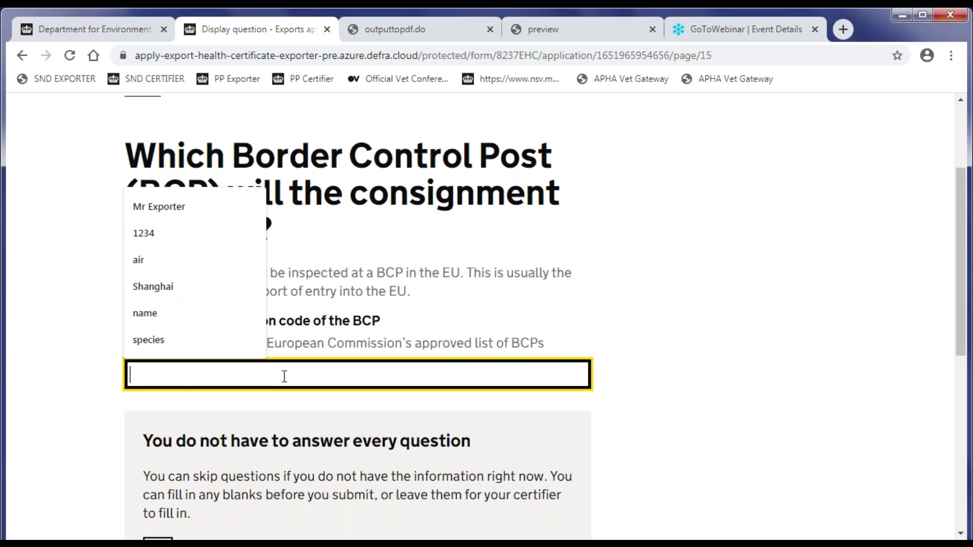
key("Return")
- Set the final destination of the consignment to EU
scroll(320, 272, "down", 3)
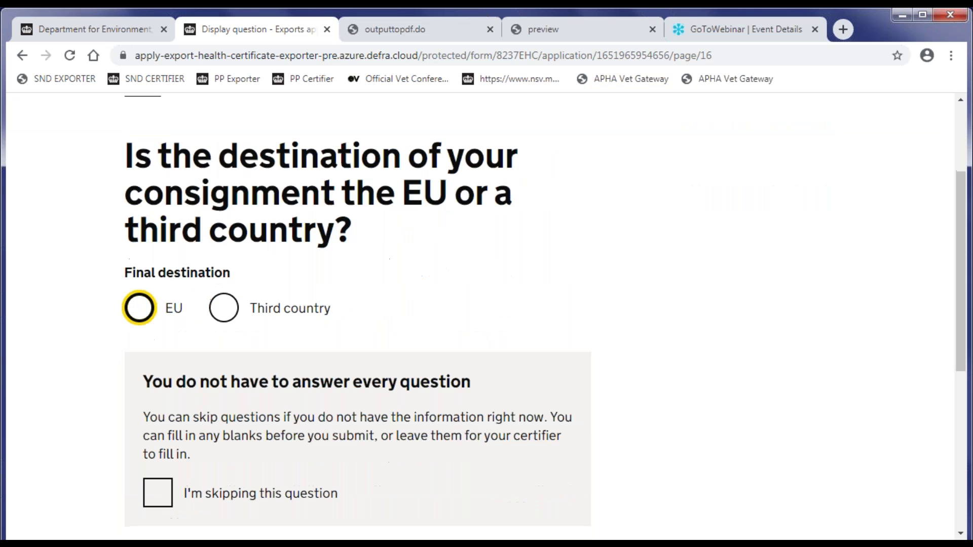
scroll(321, 270, "down", 2)
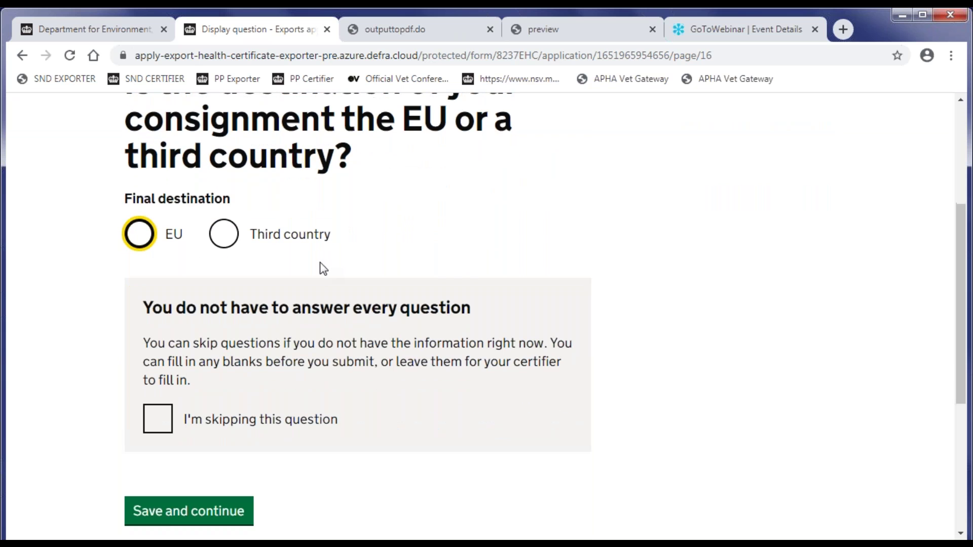
left_click(134, 240)
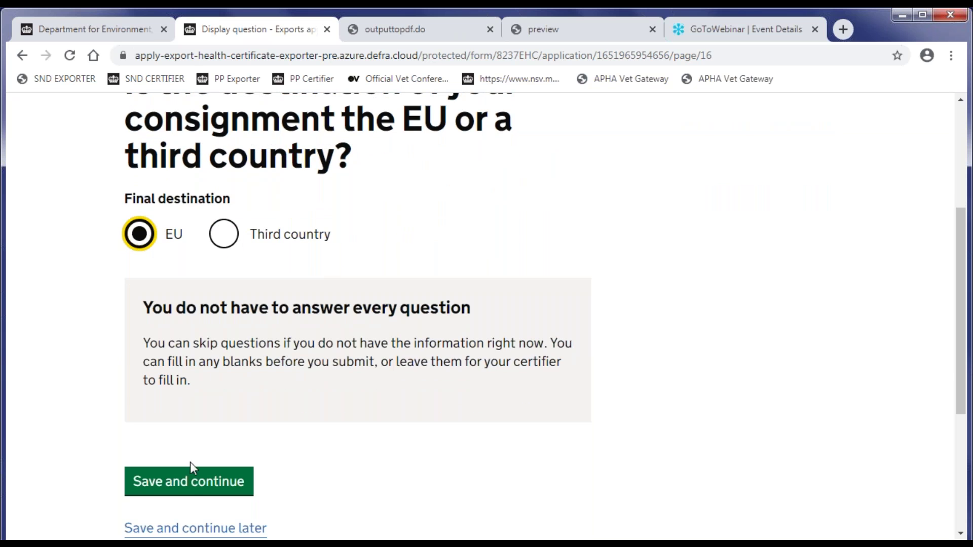
- Save EU as the final destination and open the question about the consignment's destination country
left_click(191, 482)
scroll(346, 388, "down", 15)
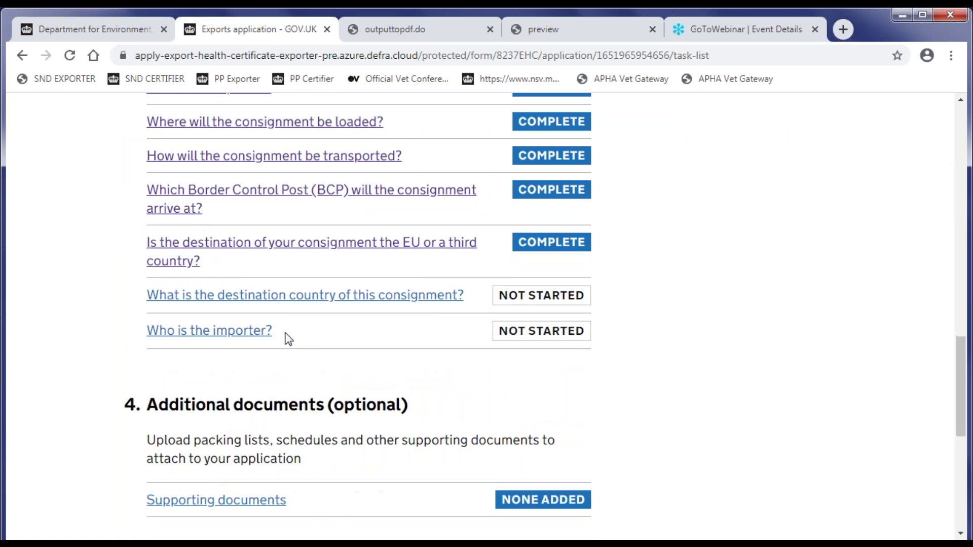
left_click(290, 297)
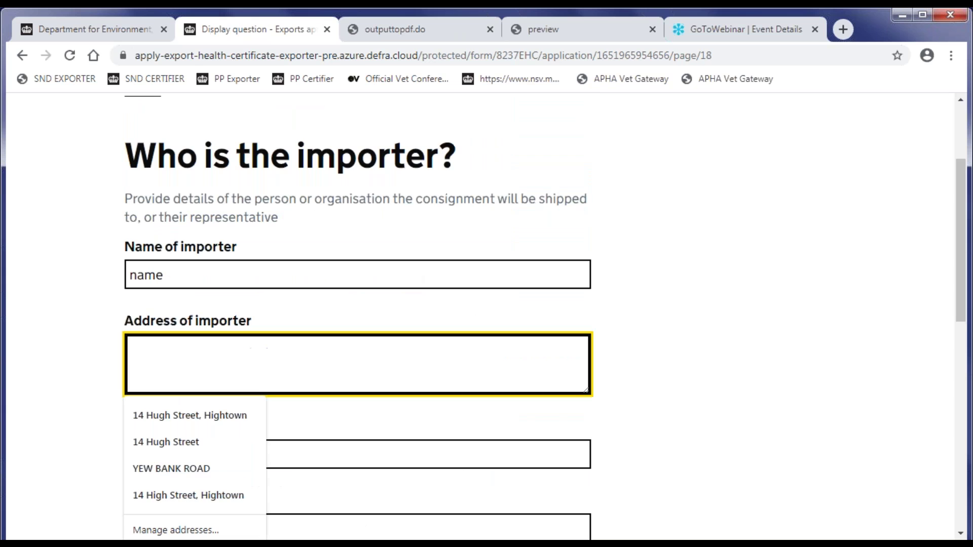
- Enter "address" as the importer's address and Spain as the country, then complete and save the importer question
type("address")
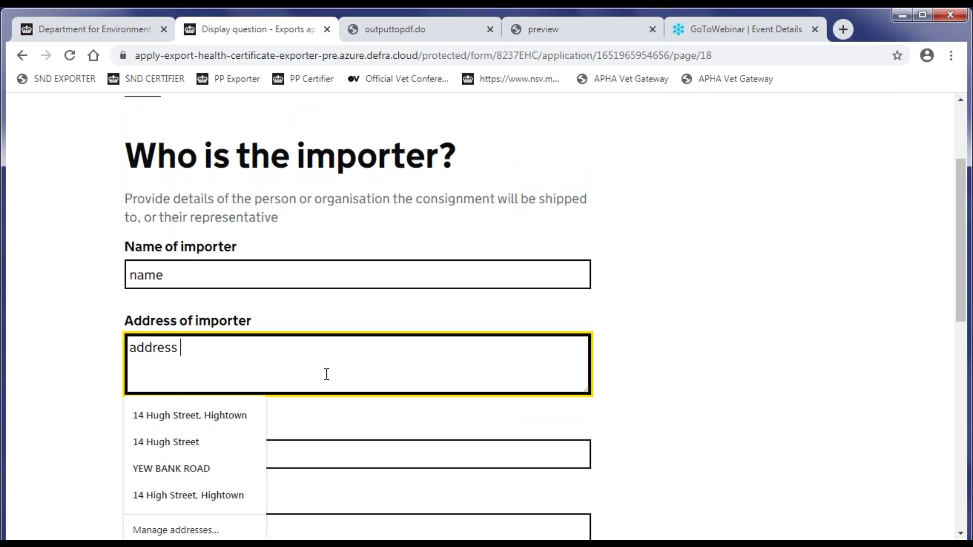
left_click(406, 452)
left_click(678, 400)
scroll(678, 399, "down", 3)
left_click(150, 304)
type("Spain")
left_click(170, 381)
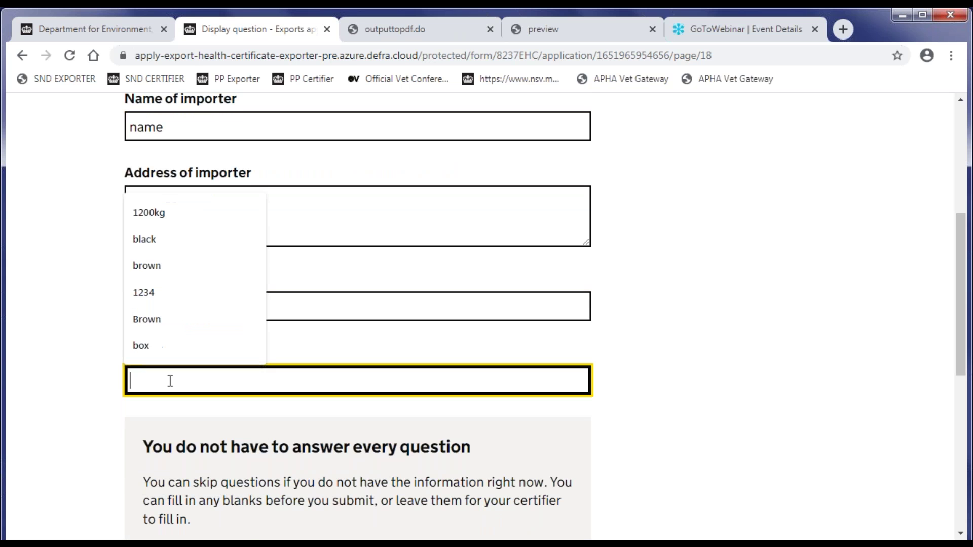
scroll(170, 381, "down", 5)
left_click(157, 336)
left_click(184, 429)
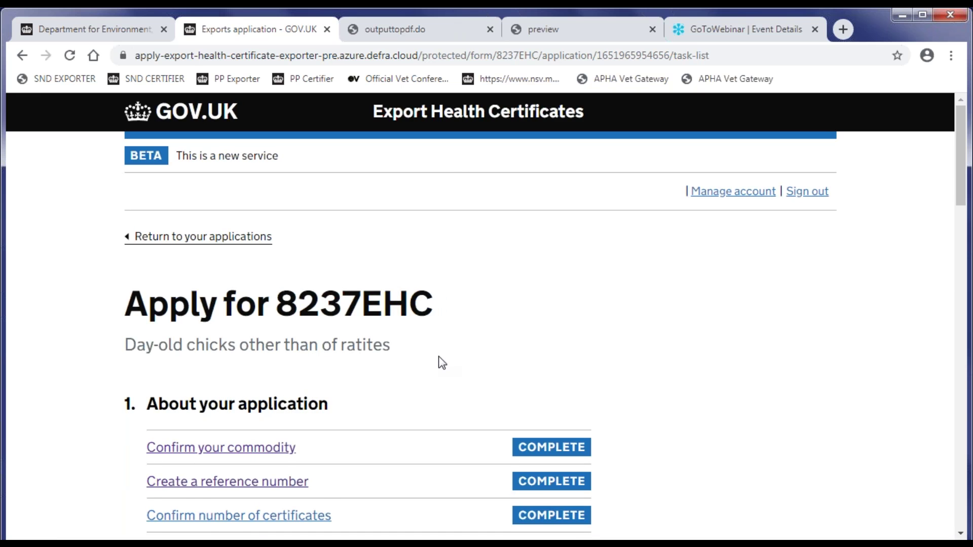
- Open the check of the application's answers and read through them before submission
scroll(438, 363, "down", 5)
scroll(439, 363, "down", 18)
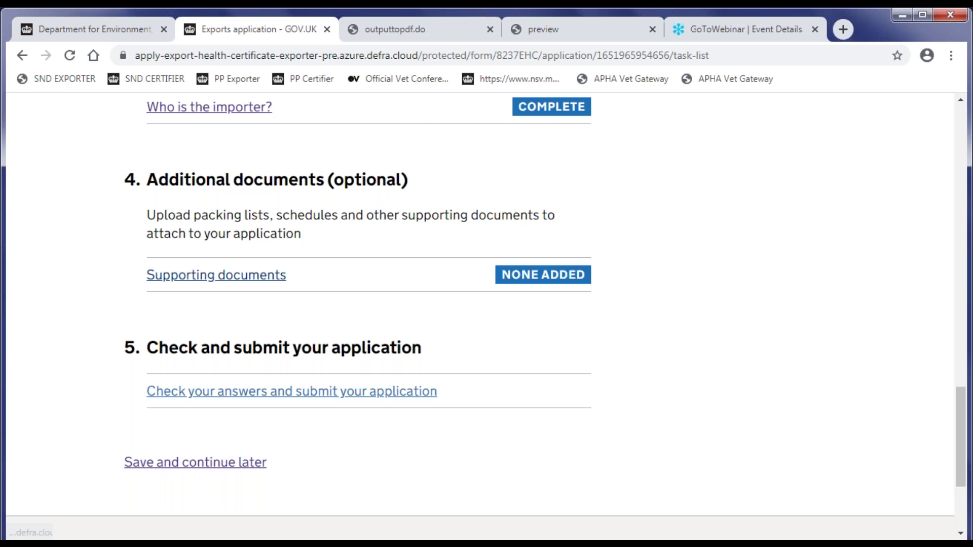
left_click(292, 391)
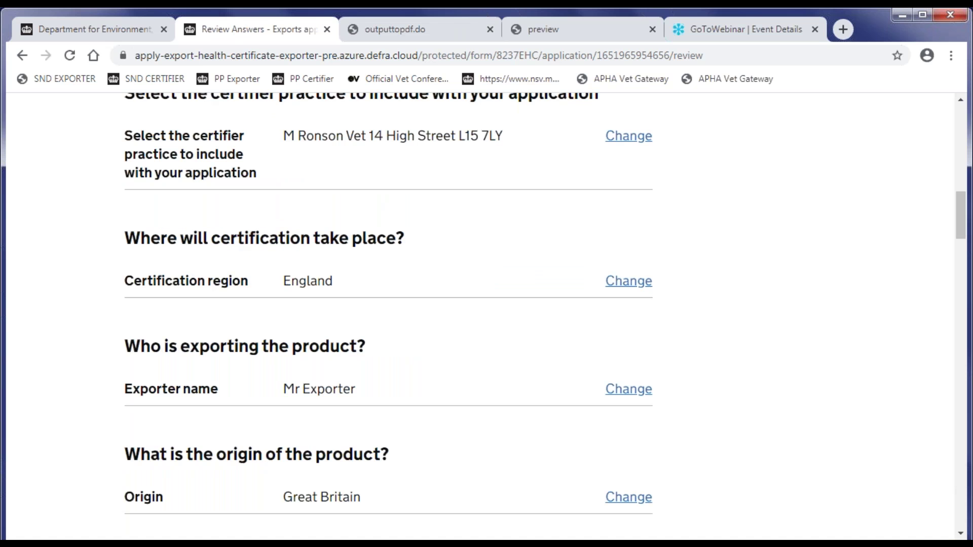
scroll(548, 315, "down", 4)
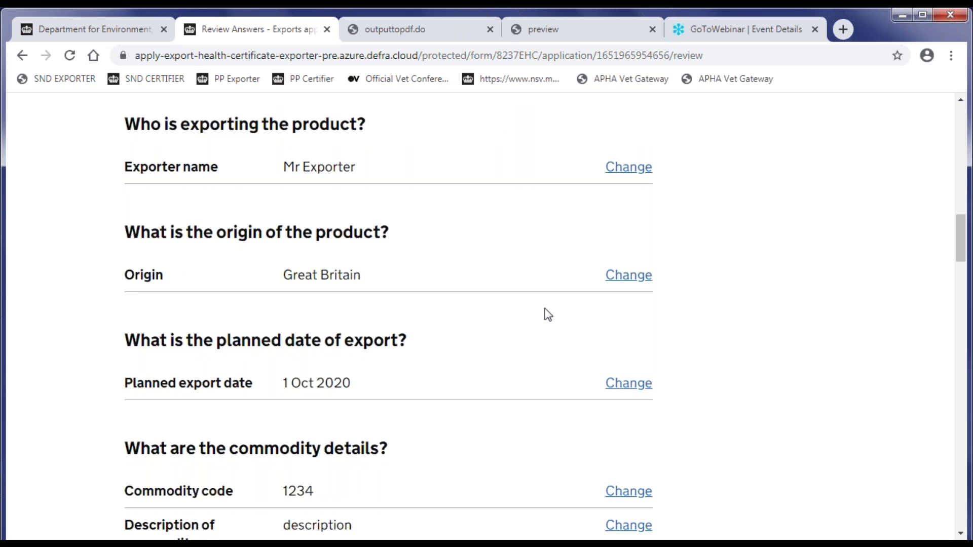
- Preview the answers in the specimen certificate, read through its pages and close the preview
left_click(395, 201)
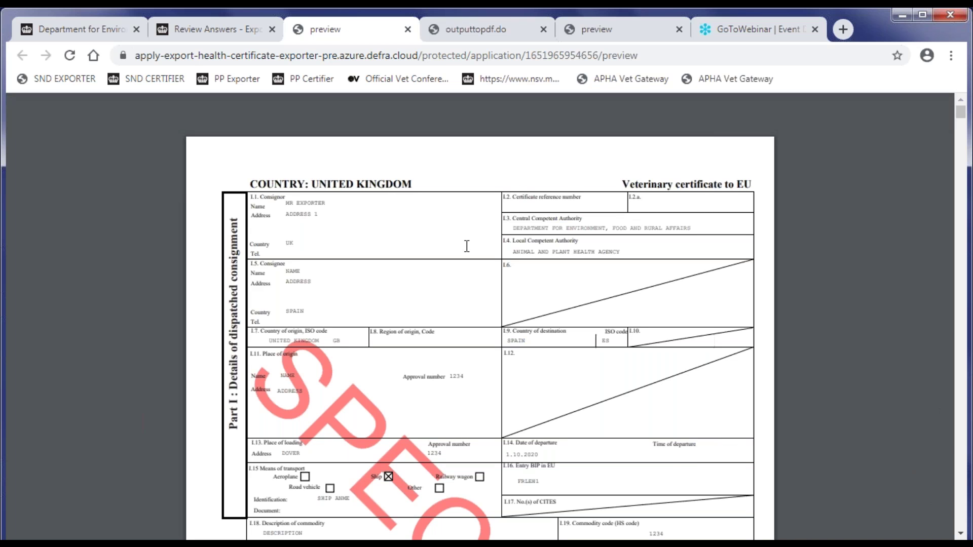
scroll(472, 247, "down", 20)
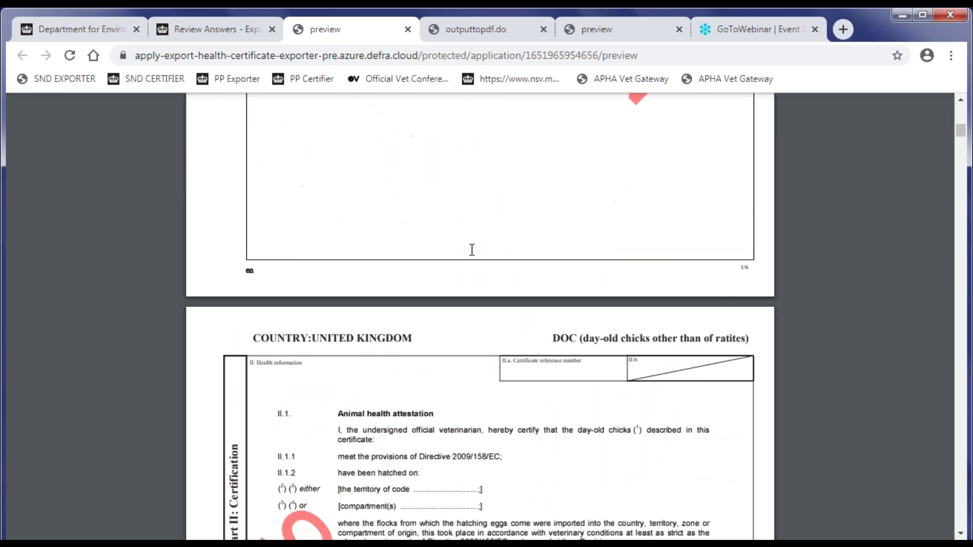
scroll(471, 255, "down", 20)
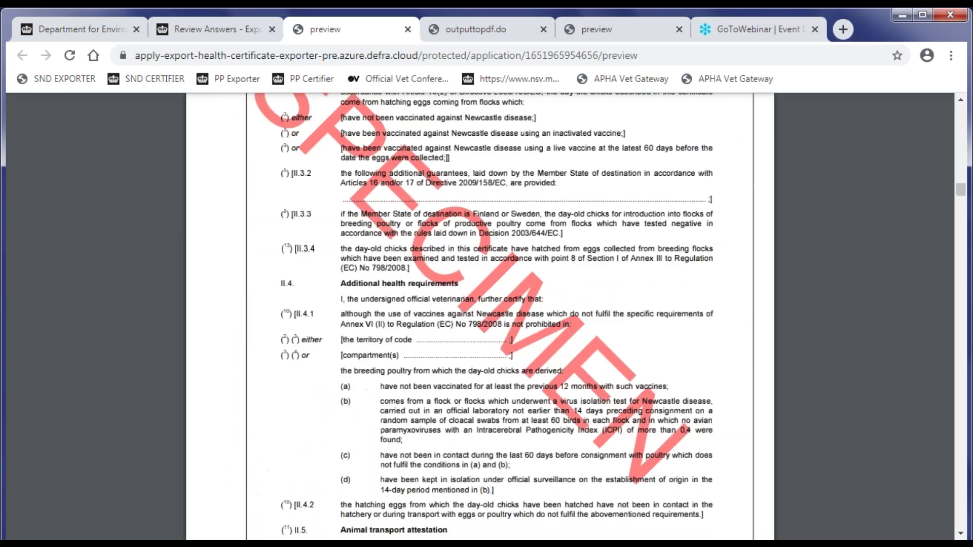
scroll(472, 255, "down", 7)
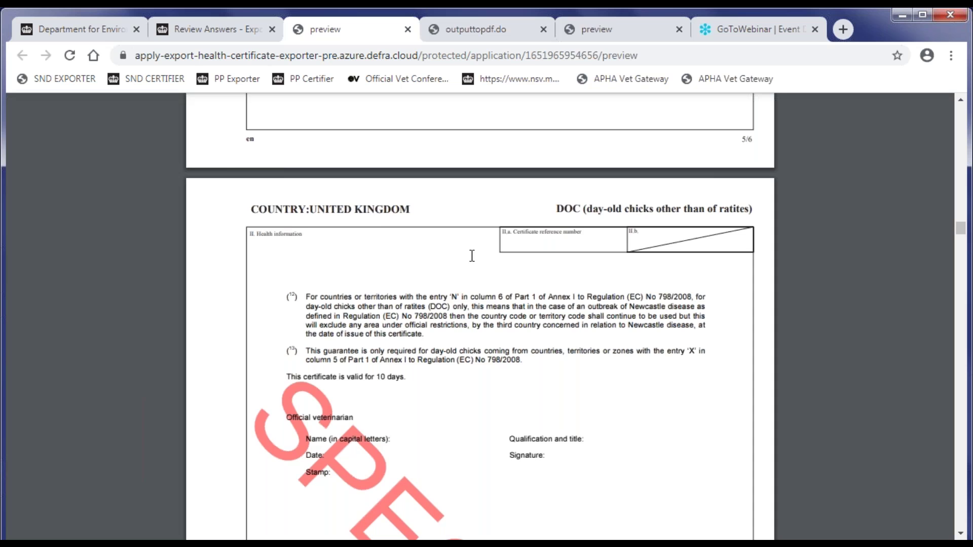
key("ctrl+w")
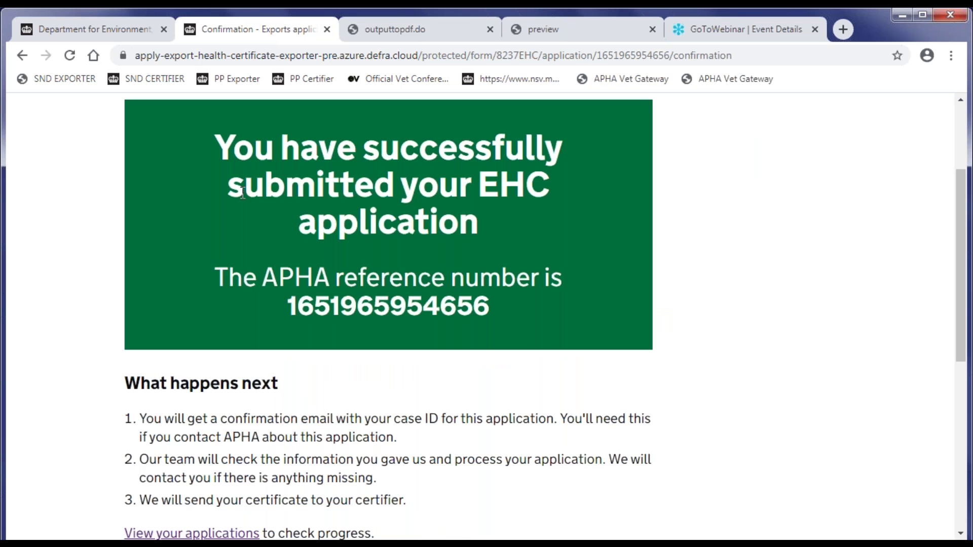
- Read what happens next on the submission confirmation, then view the list of applications to check their progress
scroll(242, 193, "down", 3)
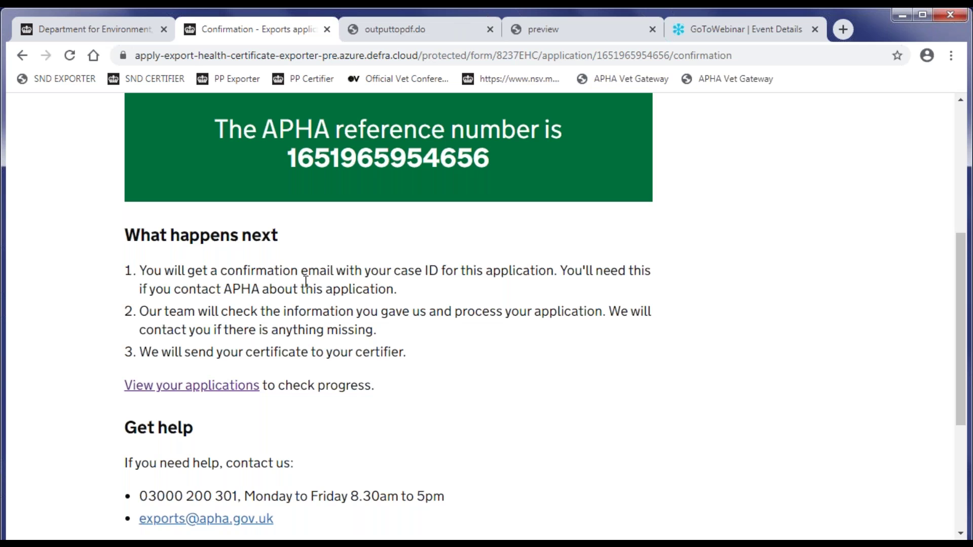
scroll(382, 384, "down", 3)
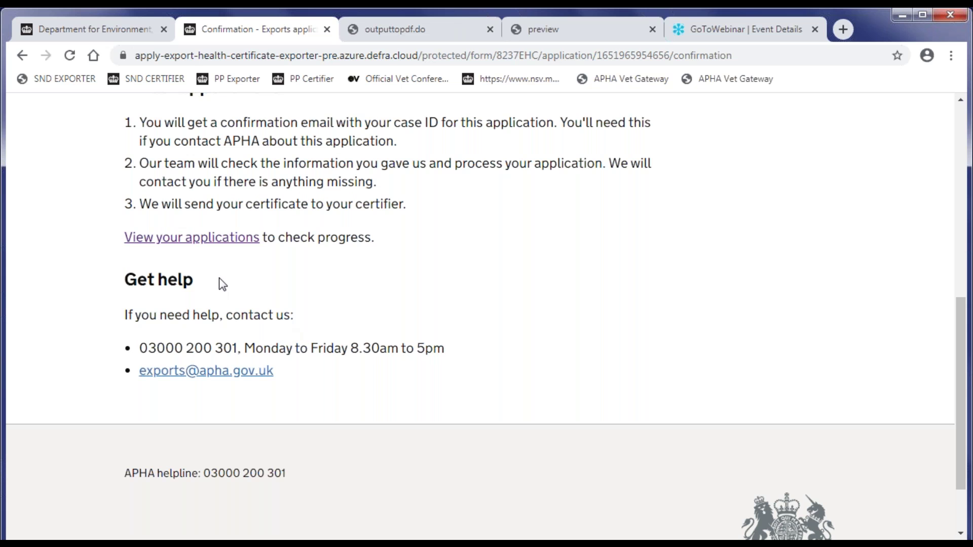
left_click(220, 238)
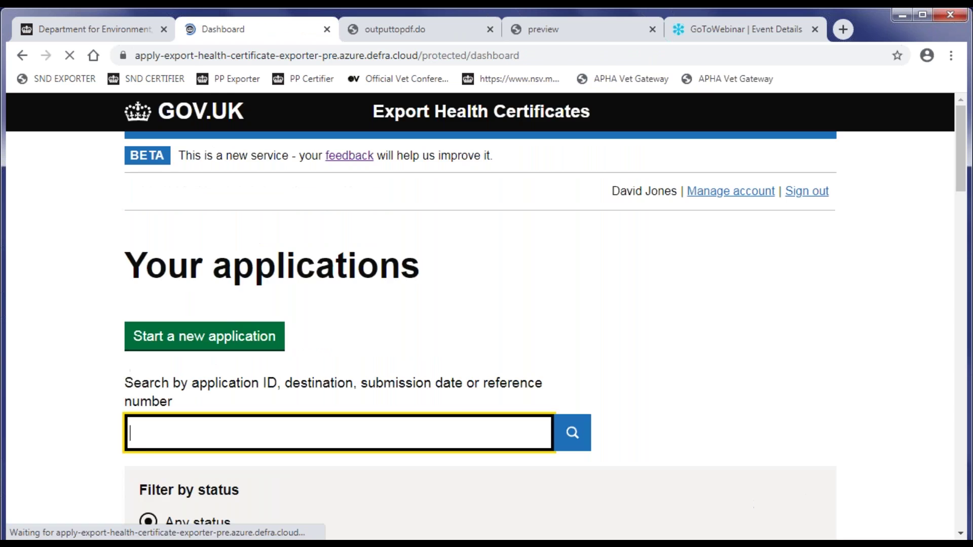
scroll(344, 265, "down", 3)
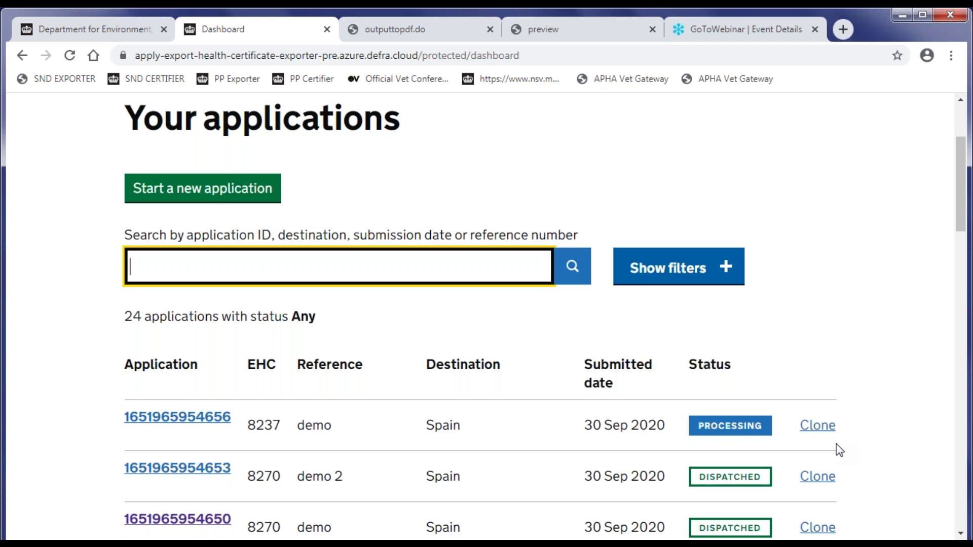
scroll(779, 357, "down", 1)
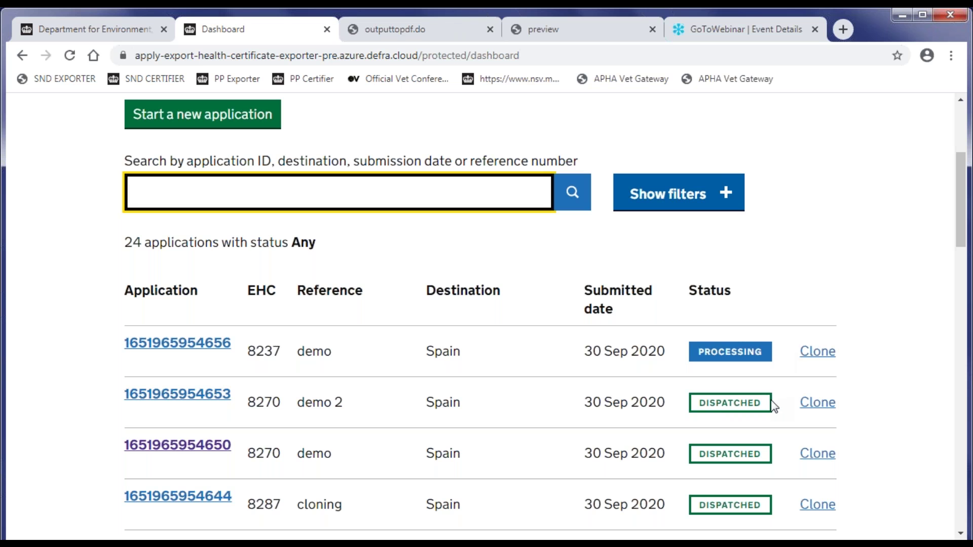
scroll(771, 397, "up", 1)
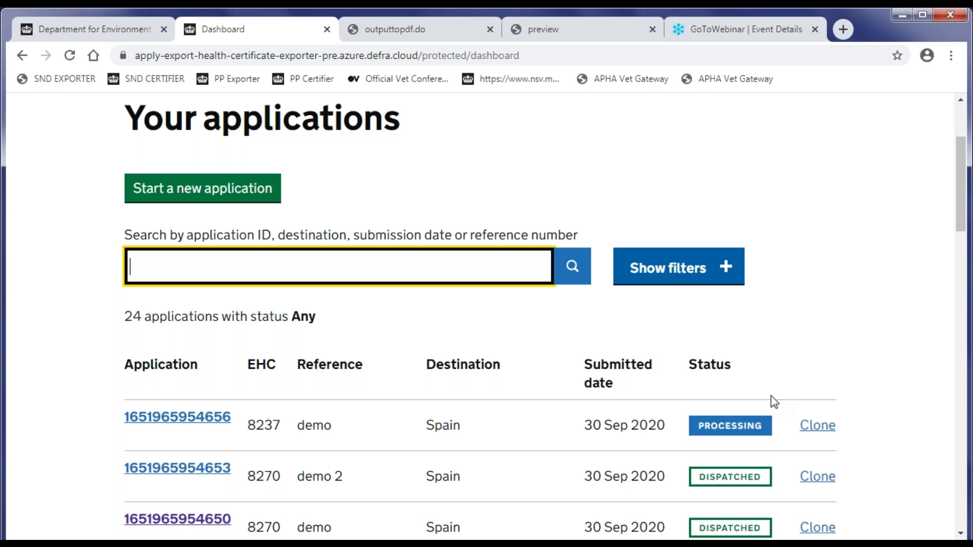
- Clone the 8237 application with reference demo and save the clone under the different reference "demo 2"
left_click(817, 425)
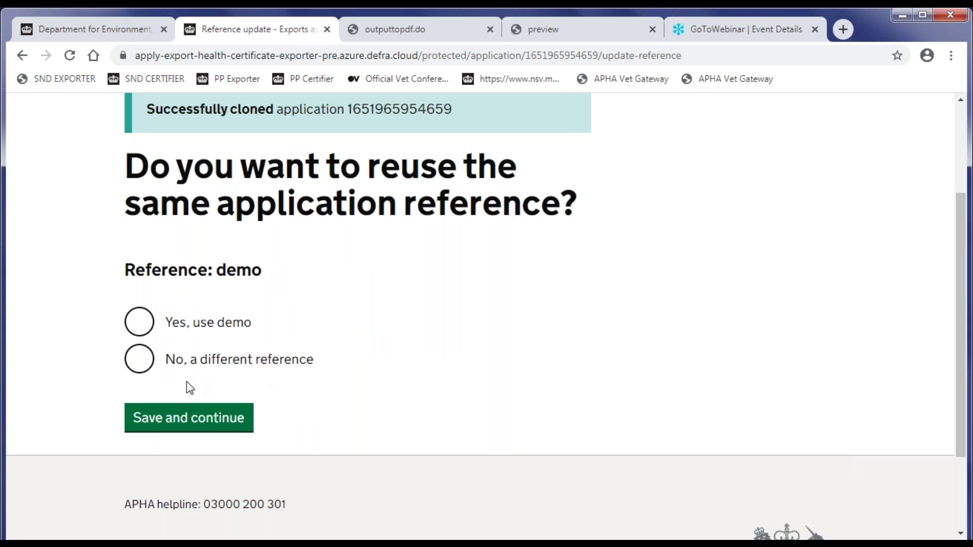
left_click(142, 363)
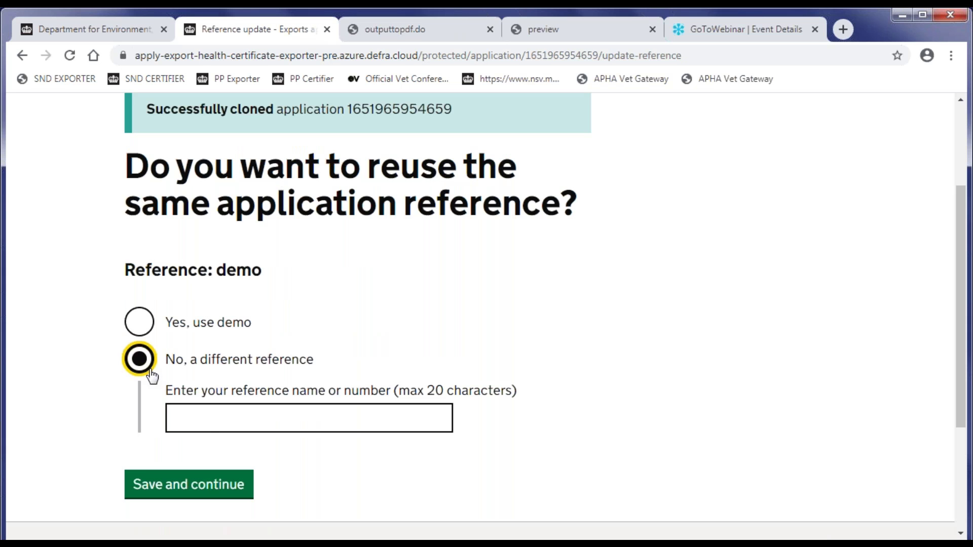
left_click(214, 417)
type("demo 2")
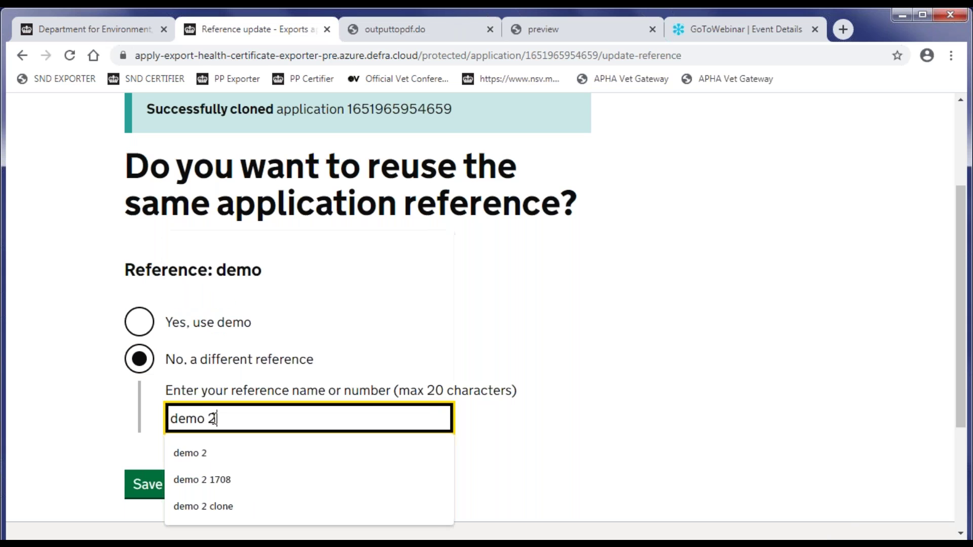
left_click(206, 485)
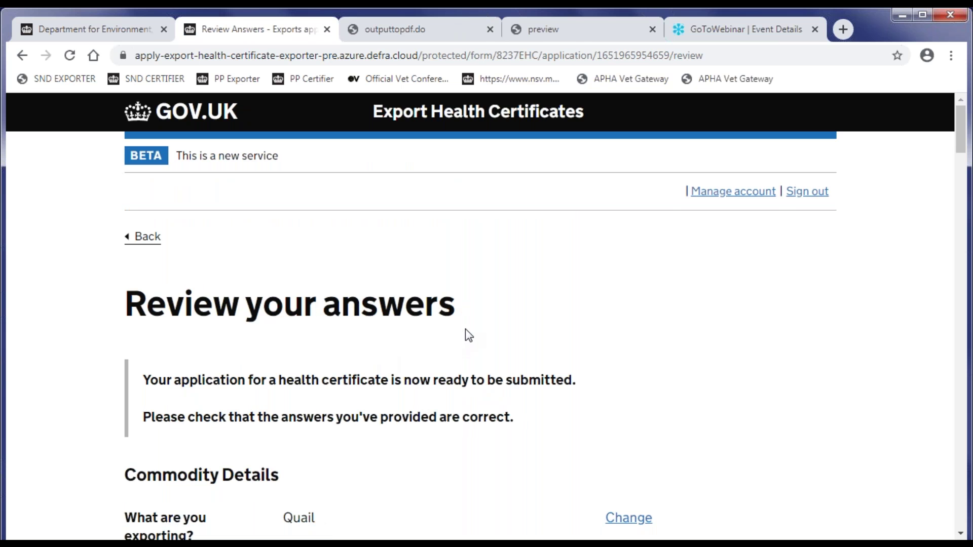
- Change the cloned application's planned export date to 3 10 2020 and save it
scroll(467, 334, "down", 1)
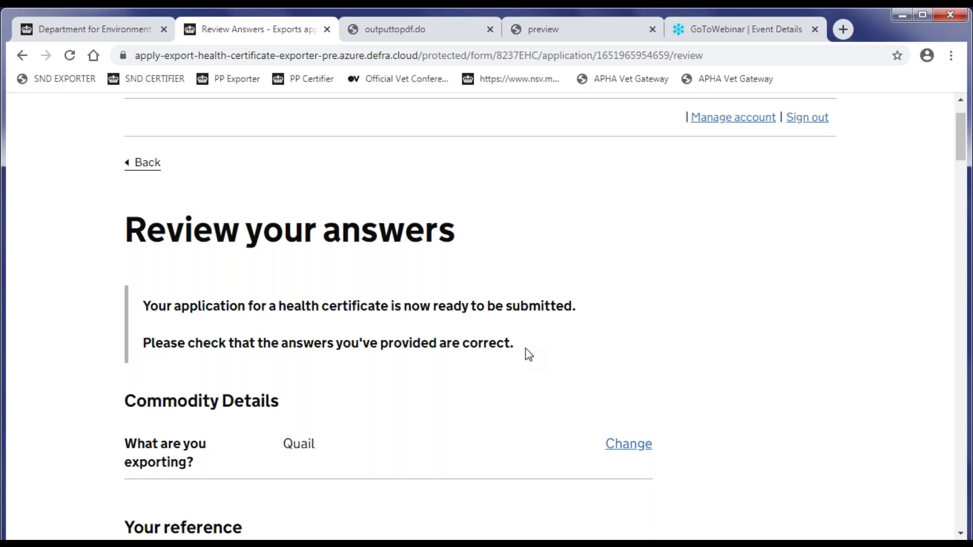
scroll(529, 353, "down", 20)
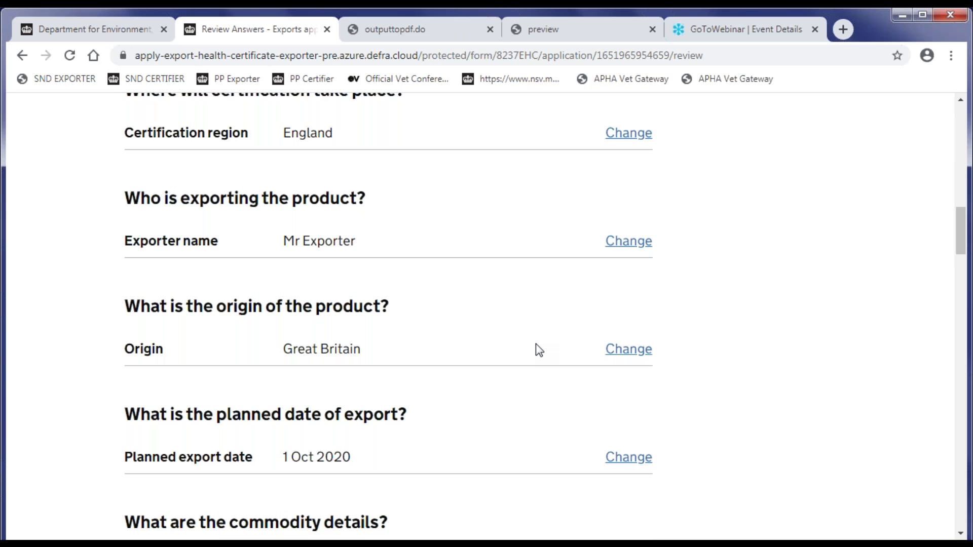
scroll(582, 277, "down", 3)
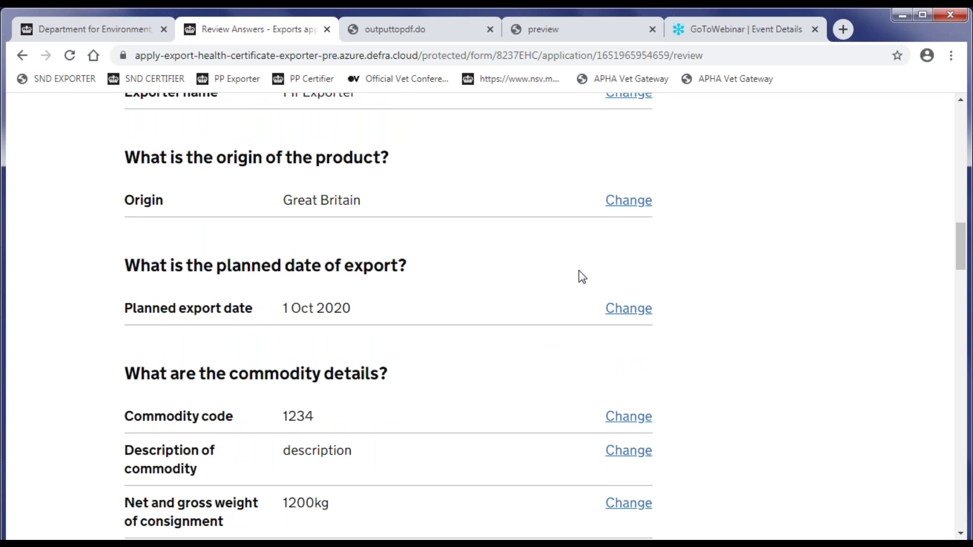
scroll(582, 276, "down", 2)
left_click(628, 235)
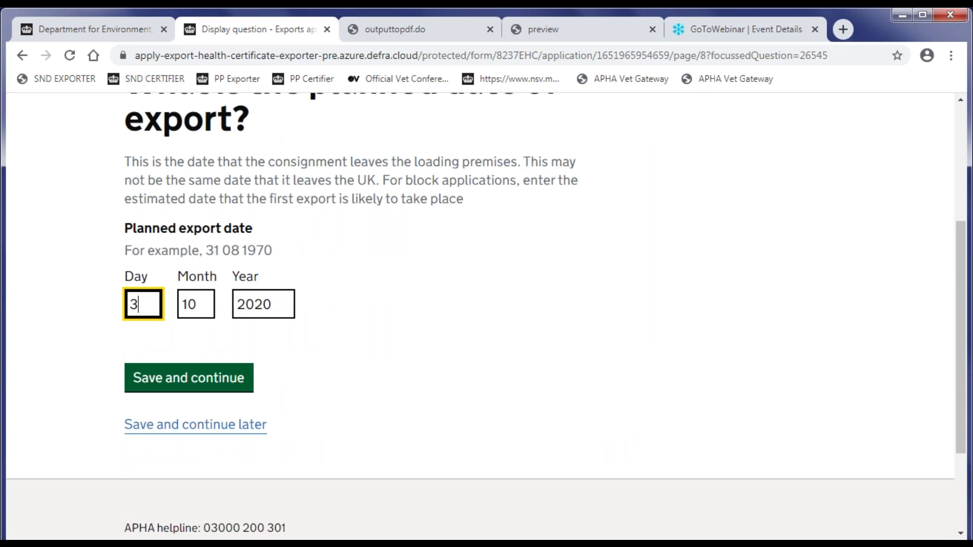
key("Return")
- Review the cloned application's remaining answers and continue to the declaration
scroll(388, 325, "down", 6)
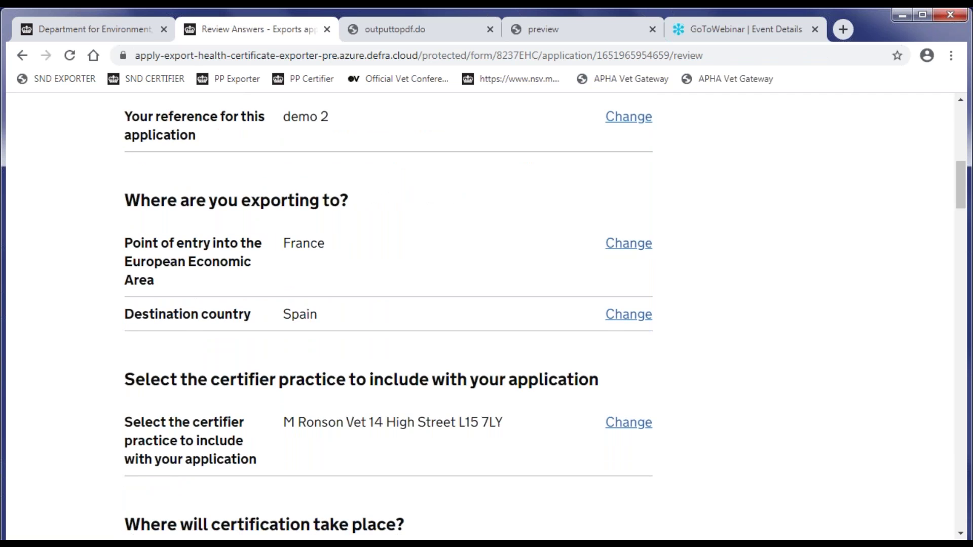
scroll(388, 314, "down", 10)
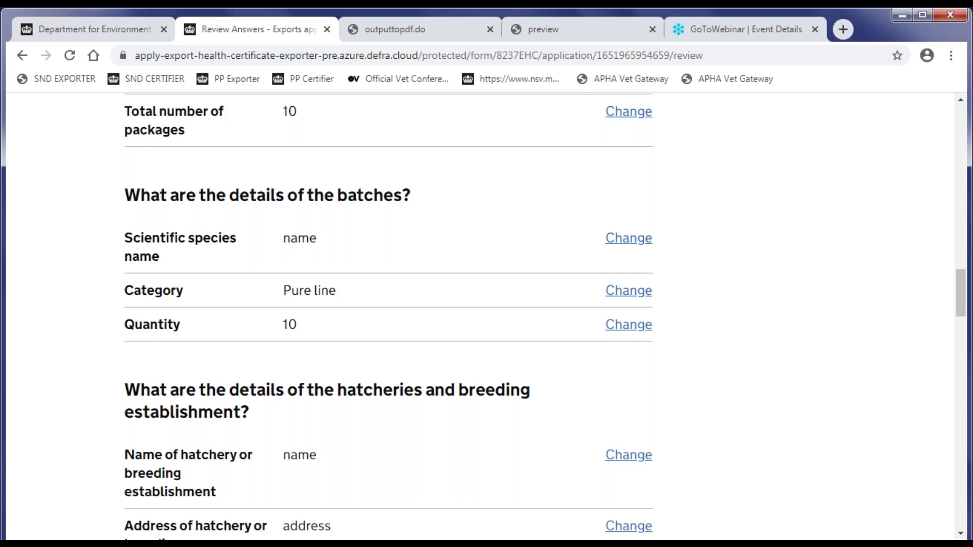
scroll(388, 317, "down", 10)
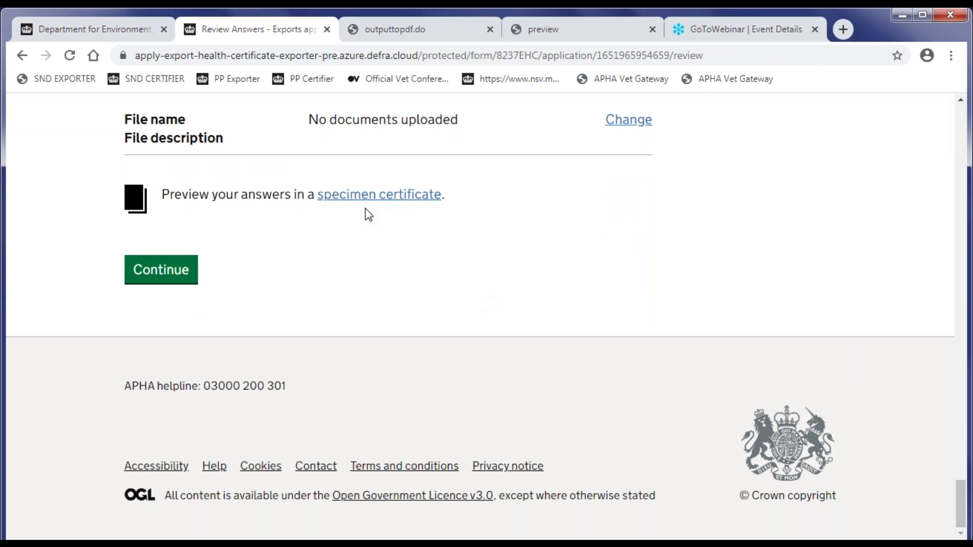
left_click(173, 269)
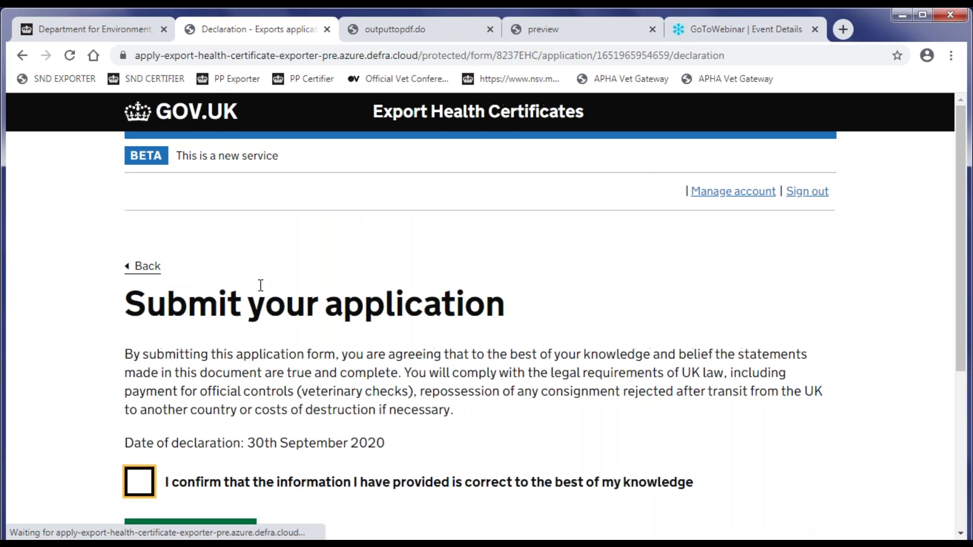
- Confirm that the provided information is correct, submit the cloned application and check its entry in the applications list
scroll(260, 284, "down", 4)
left_click(138, 259)
left_click(183, 313)
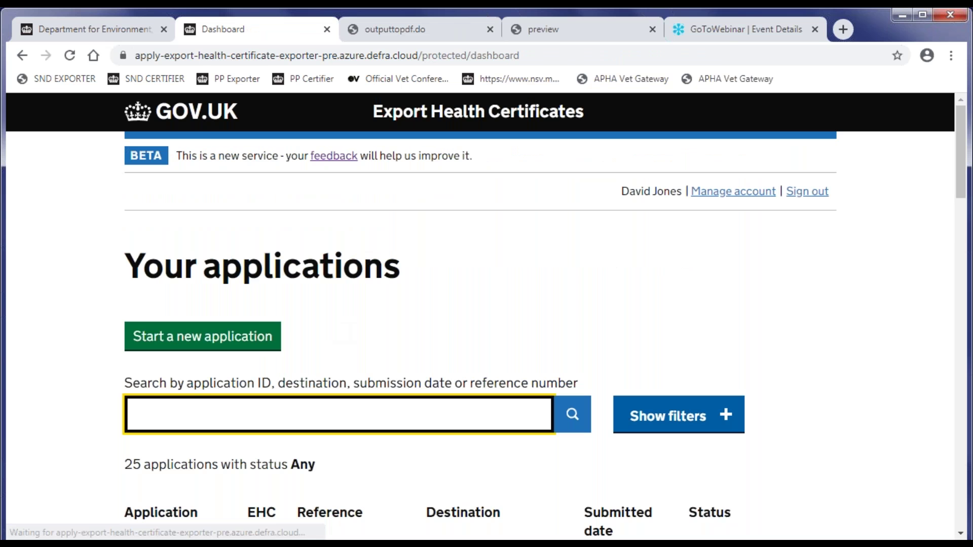
scroll(486, 314, "down", 4)
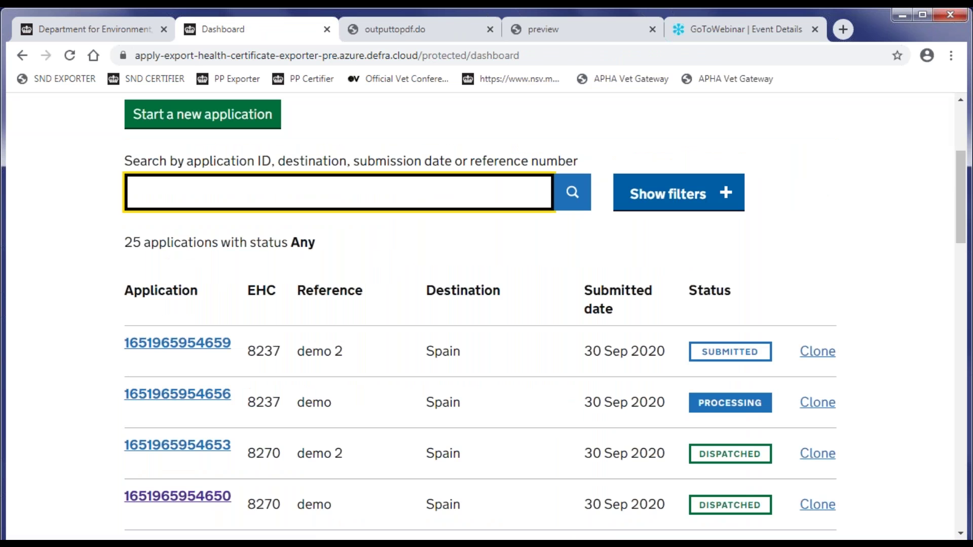